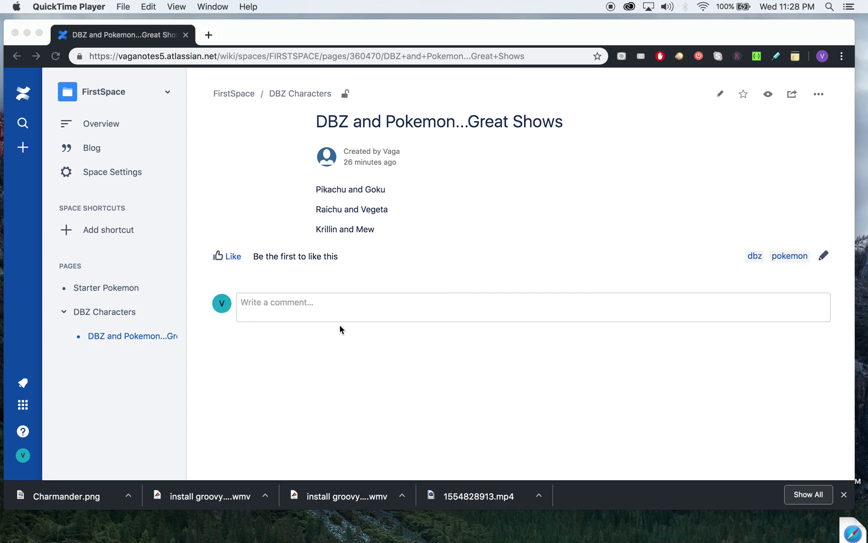
# - Write the comment 'CQL' in the page's comment box and save it
pyautogui.click(340, 326)
pyautogui.click(316, 313)
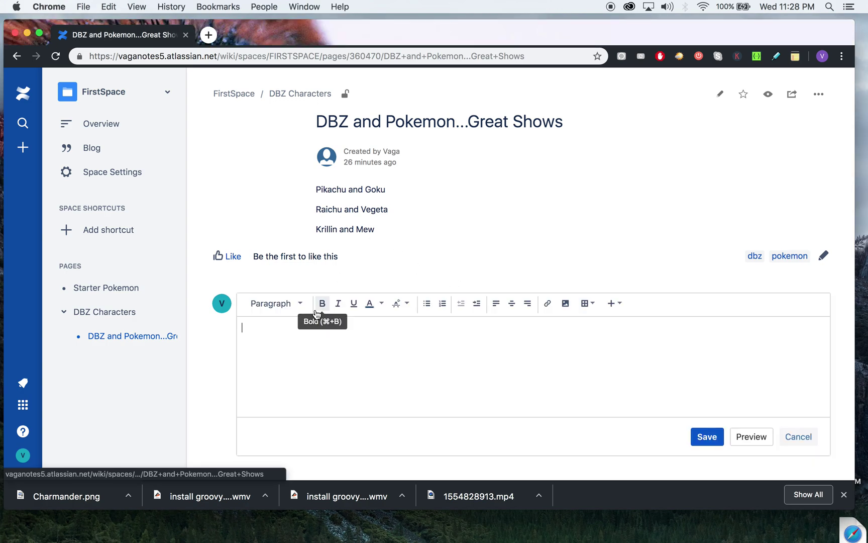
pyautogui.write('CQL')
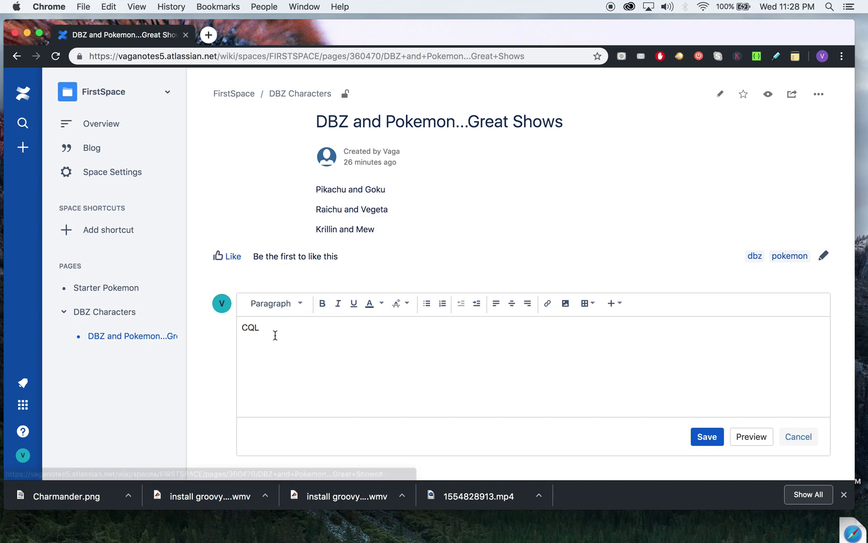
pyautogui.click(704, 435)
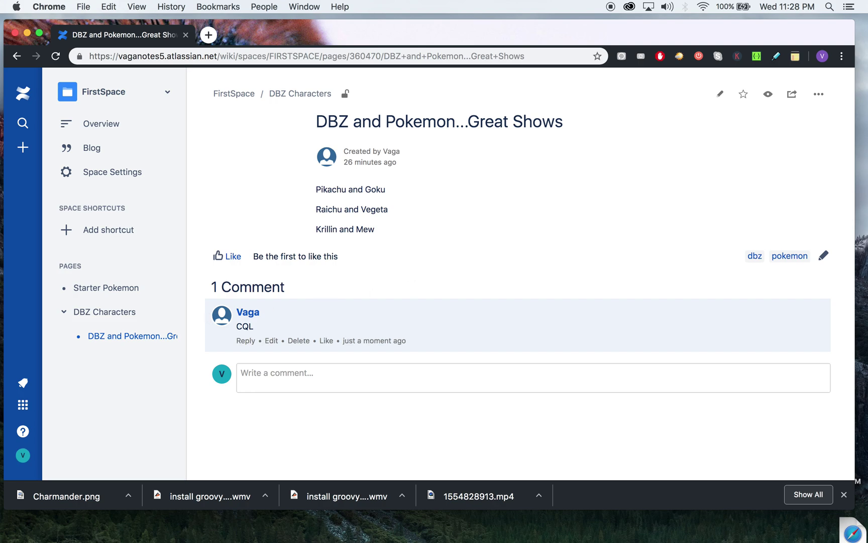
# - Open the Starter Pokemon page and pick out Pikachu, Squirtle and Charmander
pyautogui.click(103, 287)
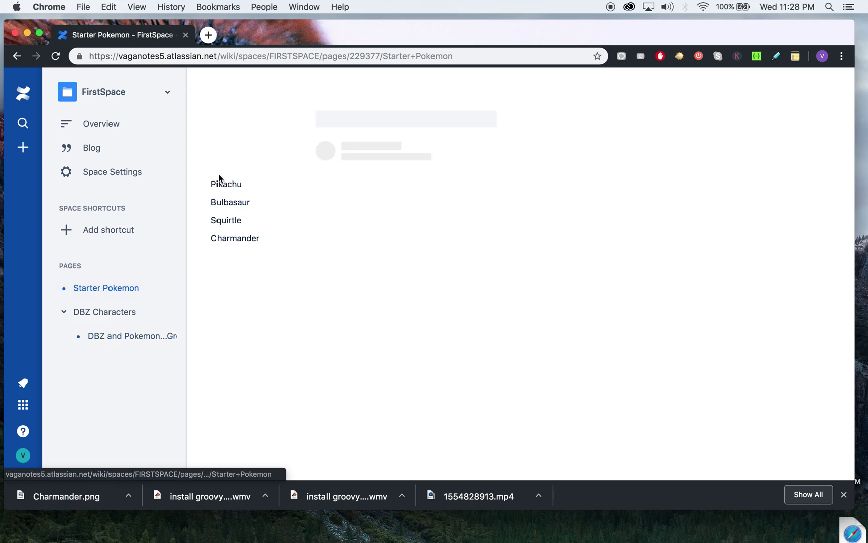
pyautogui.doubleClick(224, 181)
pyautogui.click(234, 224)
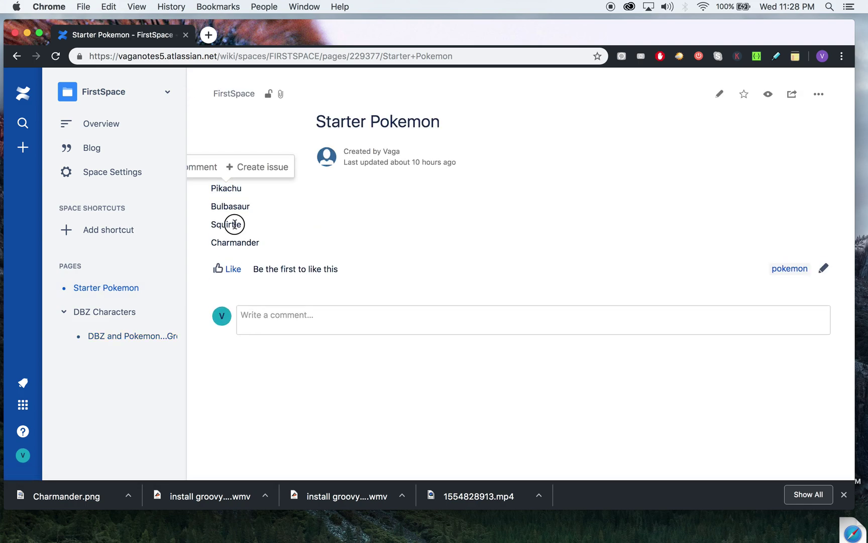
pyautogui.doubleClick(234, 224)
pyautogui.doubleClick(235, 242)
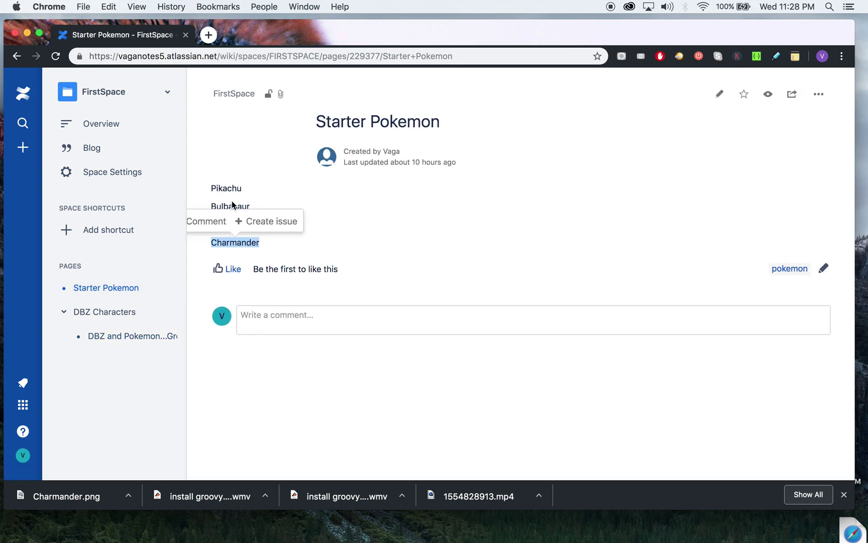
# - Open the DBZ Characters page and pick out Goku, Vegeta and Gohan
pyautogui.click(126, 317)
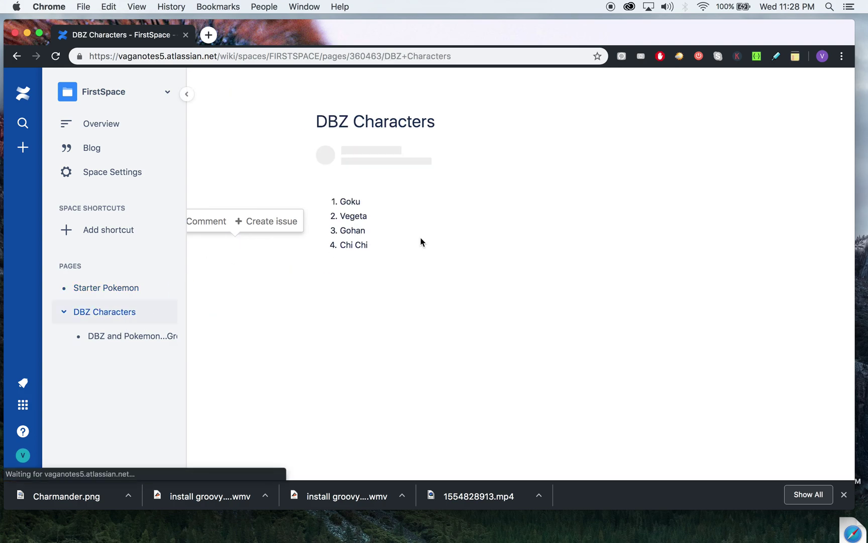
pyautogui.doubleClick(350, 190)
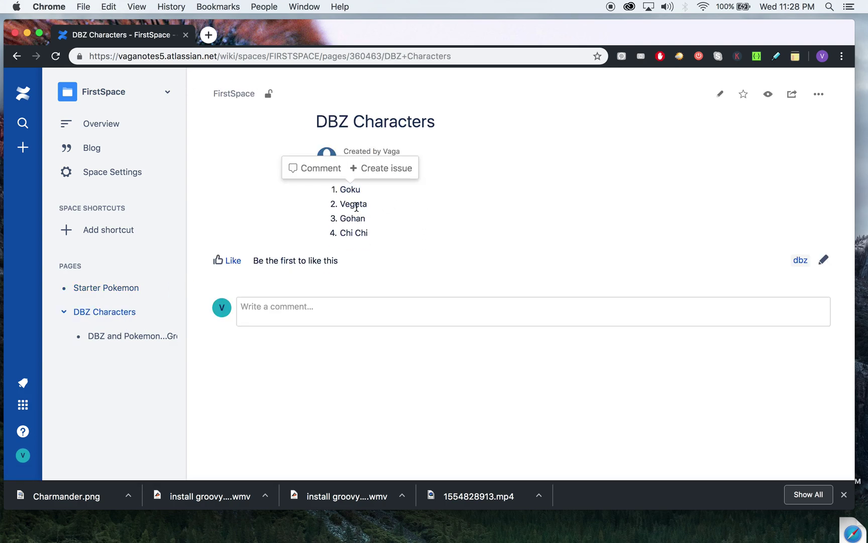
pyautogui.doubleClick(357, 205)
pyautogui.doubleClick(354, 218)
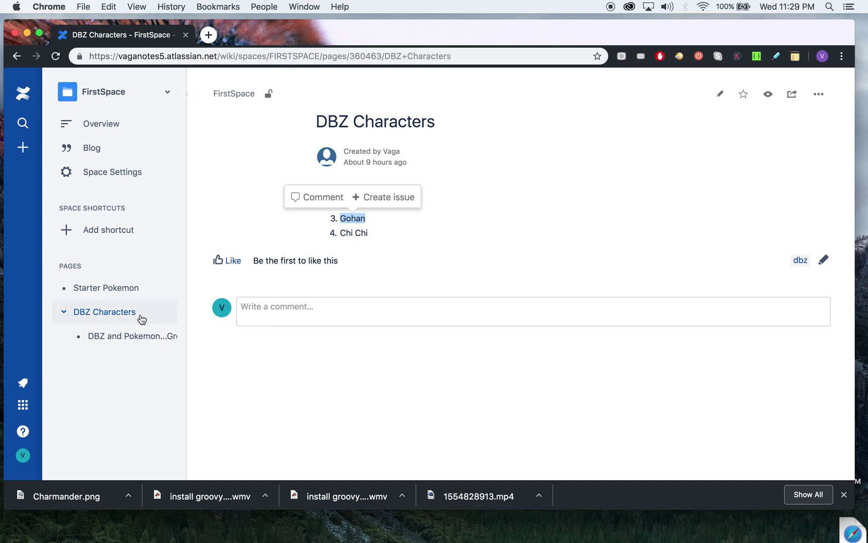
# - Return to the DBZ and Pokemon...Great Shows page and like it
pyautogui.click(146, 337)
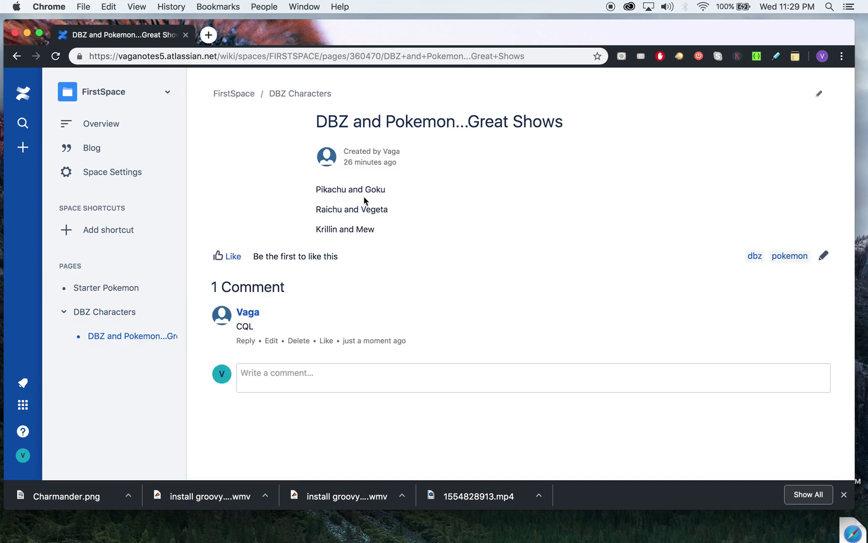
pyautogui.moveTo(386, 190); pyautogui.dragTo(372, 208)
pyautogui.click(381, 207)
pyautogui.moveTo(329, 229); pyautogui.dragTo(368, 229)
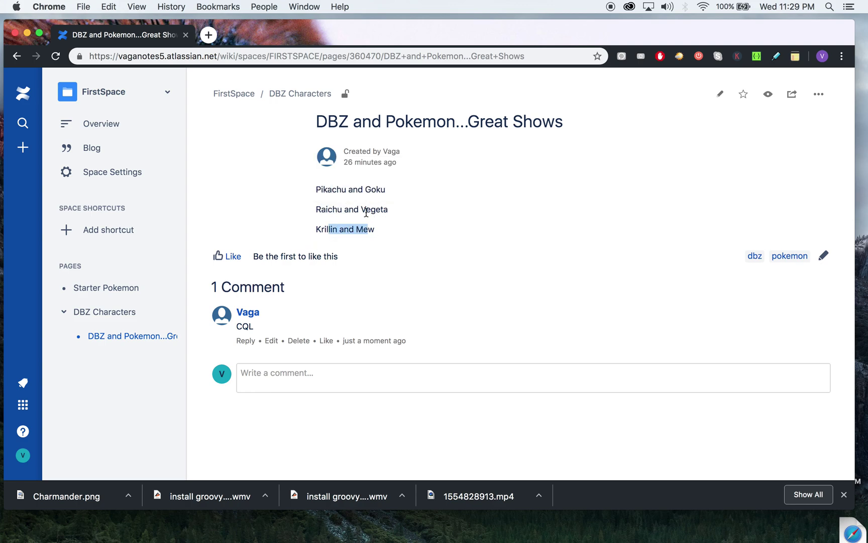
pyautogui.click(228, 256)
pyautogui.click(507, 257)
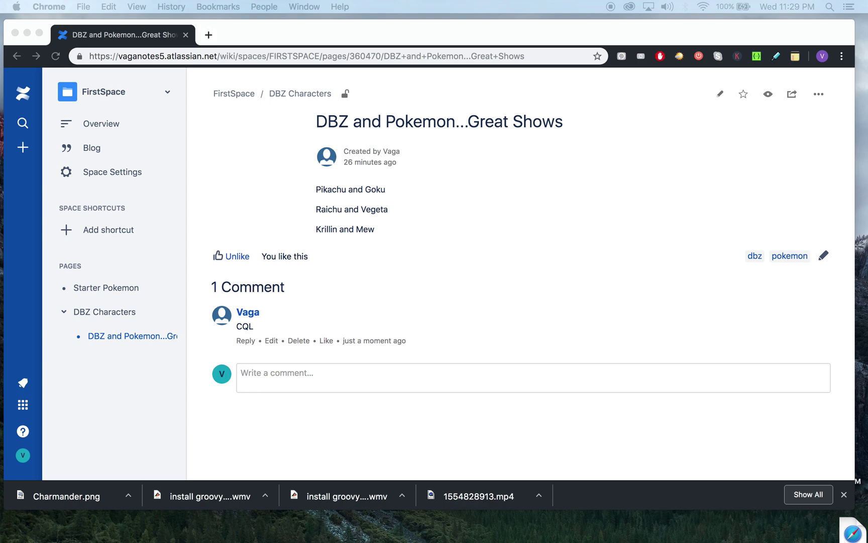
# - Quick-search for 'goku', then extend the query to 'goku or mew'
pyautogui.click(23, 123)
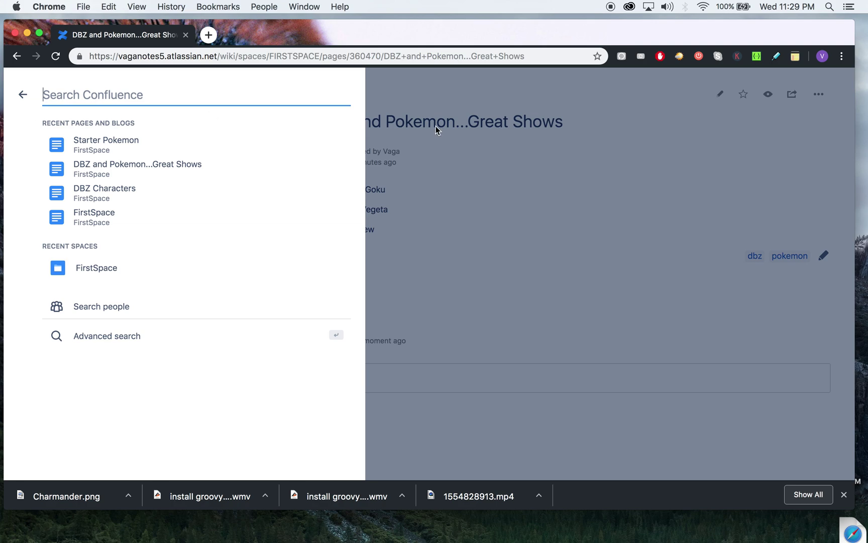
pyautogui.write('goku')
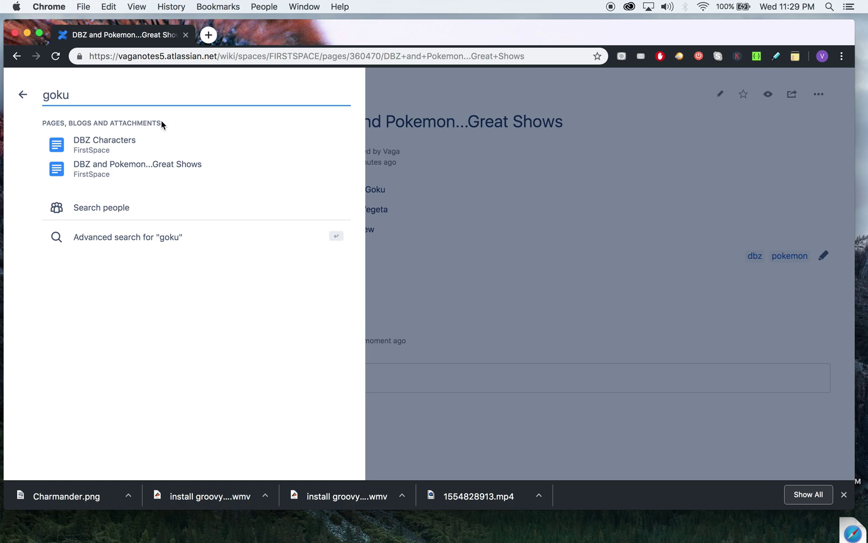
pyautogui.write('or mew')
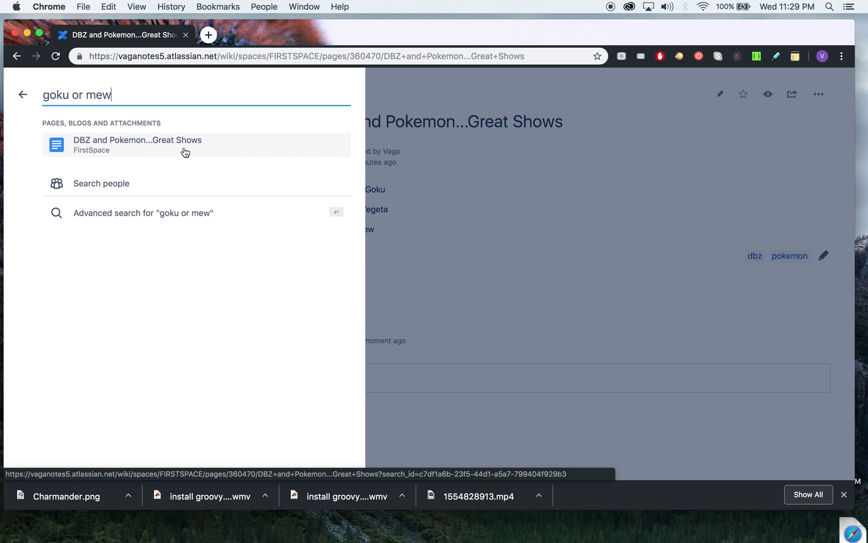
# - Change the query to 'goku OR pikachu' with an uppercase OR
pyautogui.press('BackSpace')
pyautogui.press('BackSpace')
pyautogui.press('BackSpace')
pyautogui.press('BackSpace')
pyautogui.press('BackSpace')
pyautogui.press('BackSpace')
pyautogui.write('or pikachu')
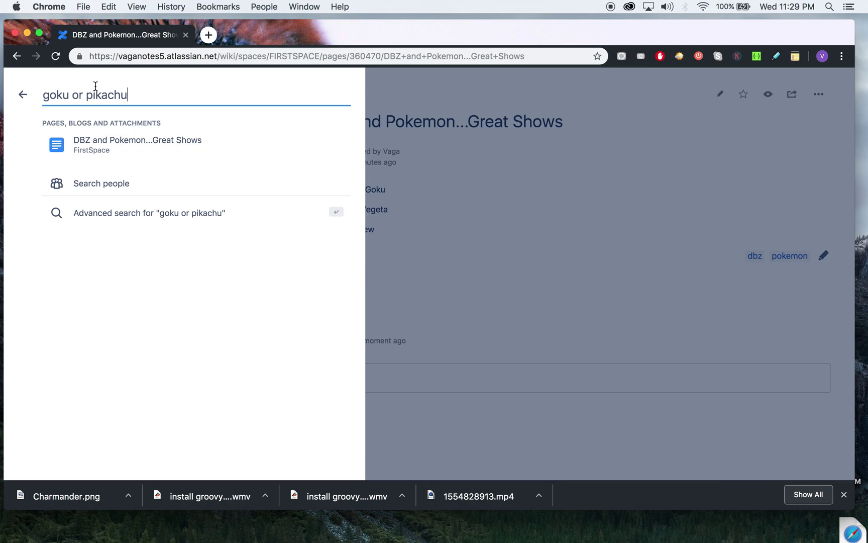
pyautogui.press('Left')
pyautogui.press('Left')
pyautogui.press('Left')
pyautogui.press('Left')
pyautogui.press('Left')
pyautogui.press('Left')
pyautogui.press('Left')
pyautogui.press('Left')
pyautogui.press('BackSpace')
pyautogui.press('BackSpace')
pyautogui.write('OR')
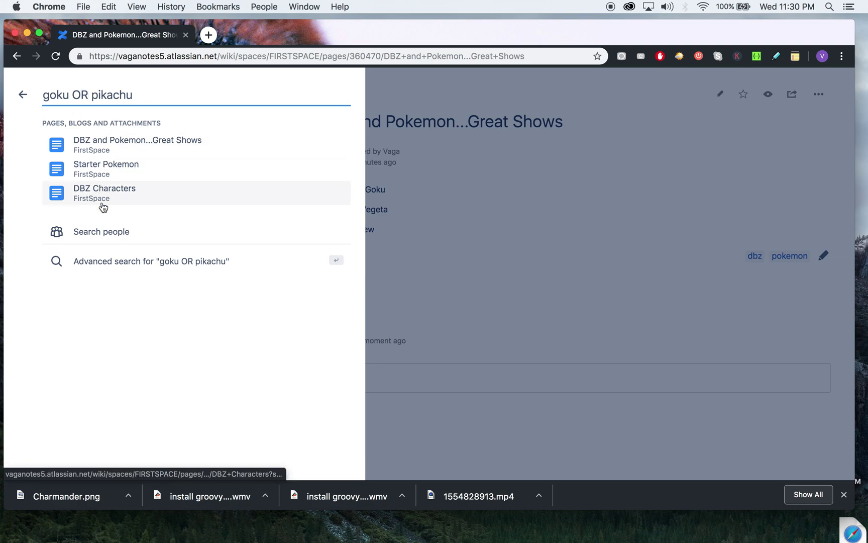
pyautogui.doubleClick(54, 95)
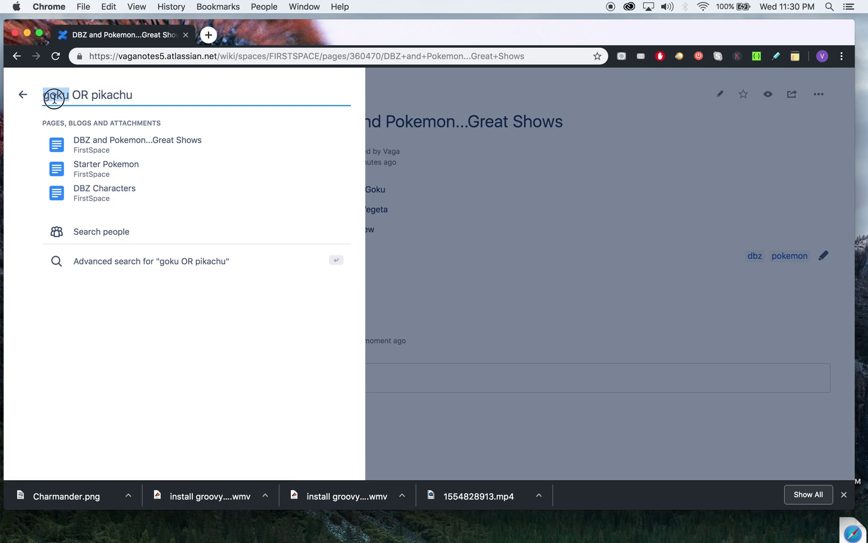
# - Delete and retype 'OR pikachu' in the query to compare results
pyautogui.doubleClick(108, 93)
pyautogui.moveTo(150, 92); pyautogui.dragTo(82, 94)
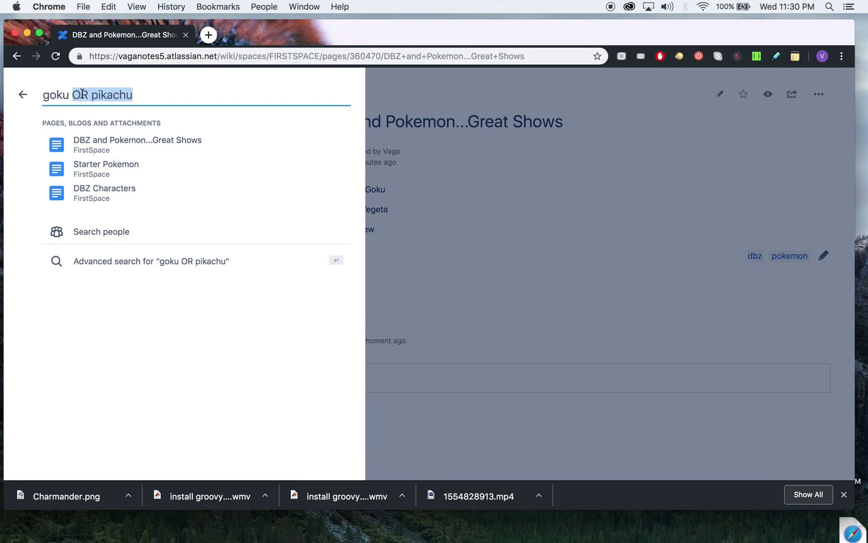
pyautogui.press('BackSpace')
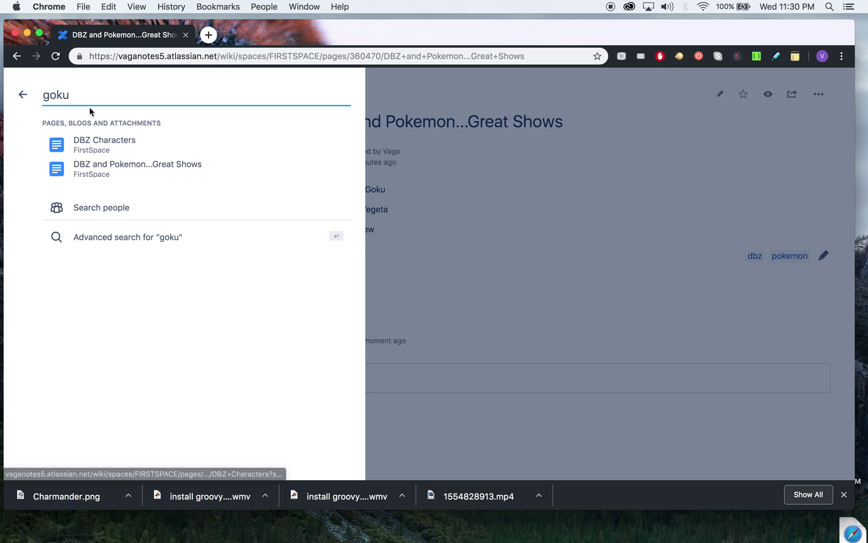
pyautogui.write('OR')
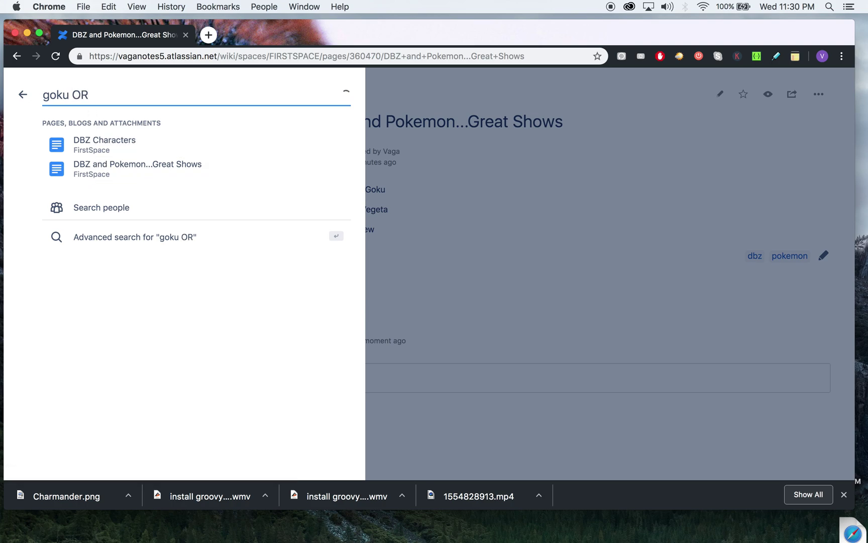
pyautogui.write(' pikachu')
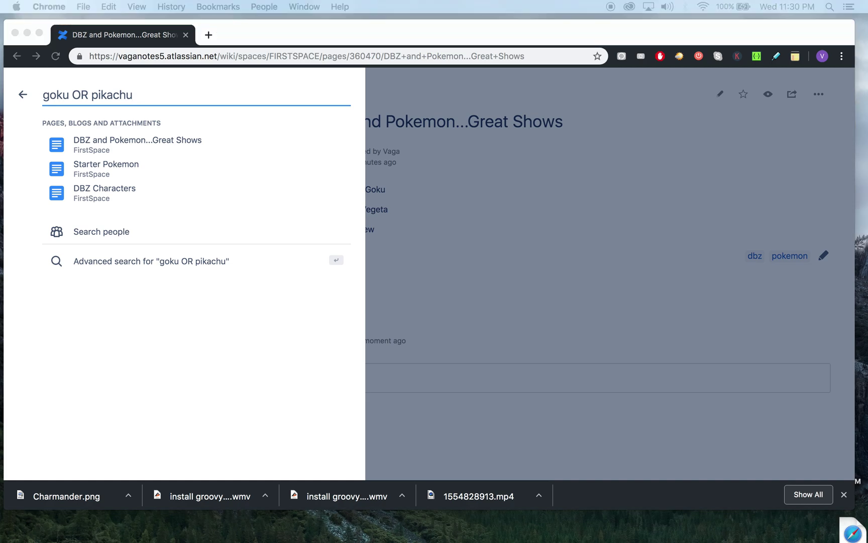
# - Swap the OR for AND, then for NOT, giving 'goku NOT pikachu'
pyautogui.press('super+Tab')
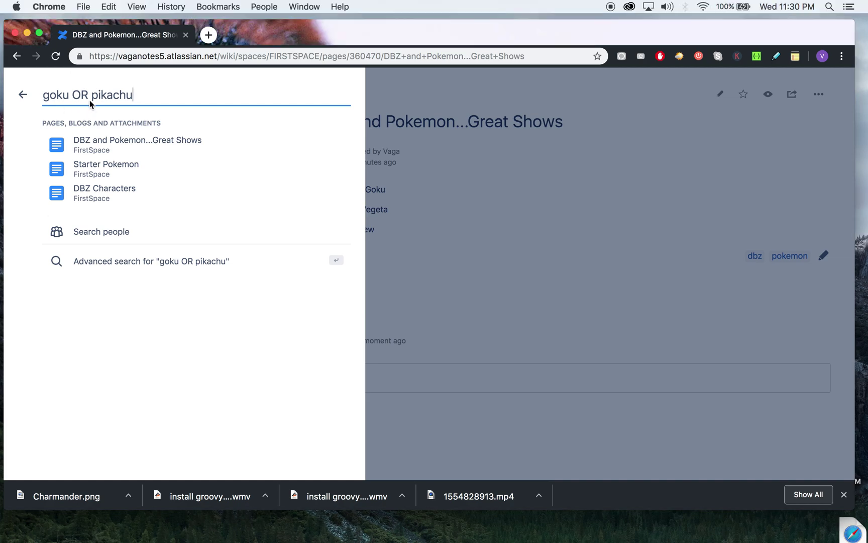
pyautogui.doubleClick(88, 95)
pyautogui.press('BackSpace')
pyautogui.write('AND')
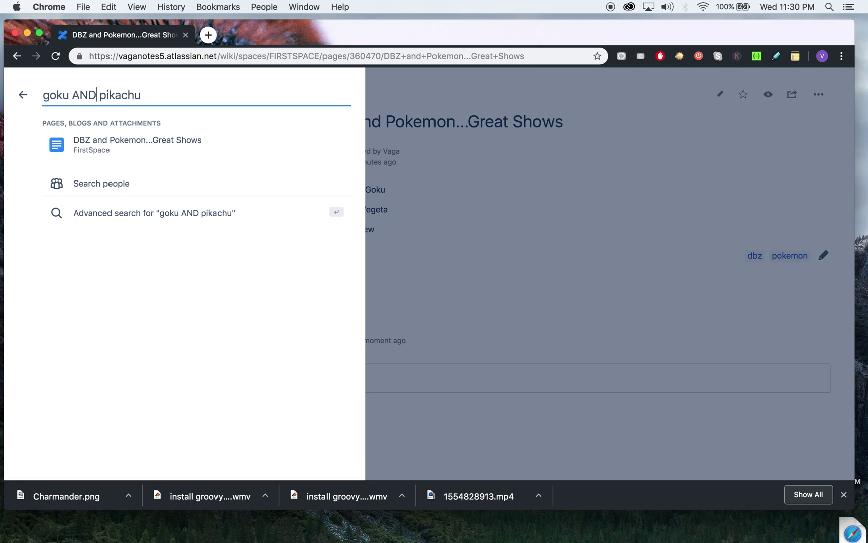
pyautogui.press('BackSpace')
pyautogui.press('BackSpace')
pyautogui.press('BackSpace')
pyautogui.write('NOT')
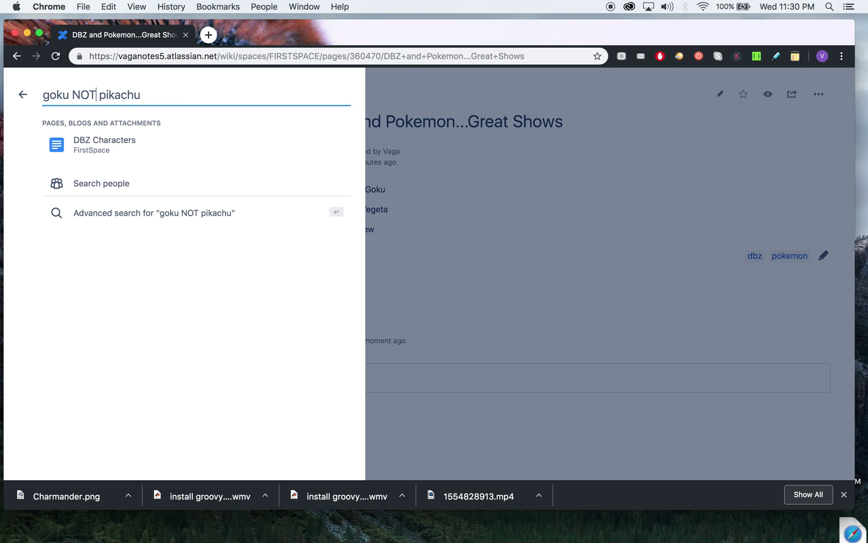
pyautogui.click(94, 94)
# - Change the query to 'goku OR pikachu NOT raichu'
pyautogui.press('BackSpace')
pyautogui.press('BackSpace')
pyautogui.press('BackSpace')
pyautogui.write('OR')
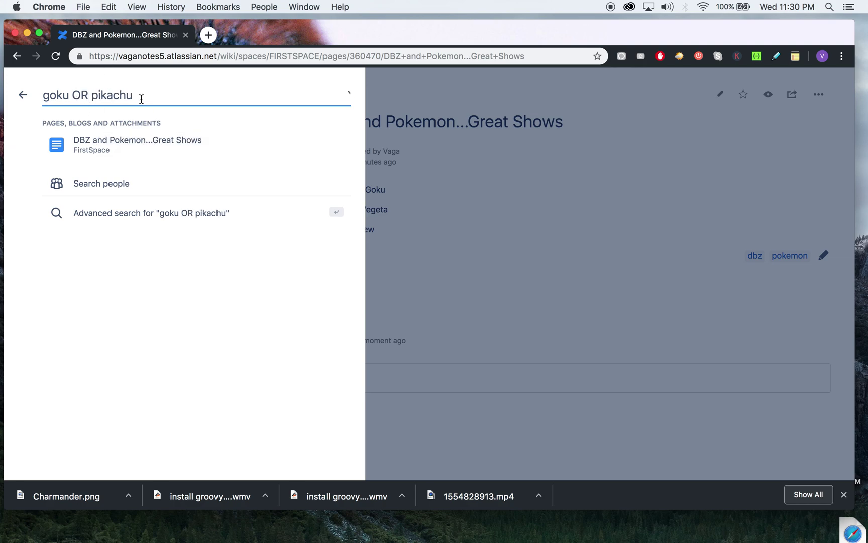
pyautogui.click(140, 97)
pyautogui.write('NOT')
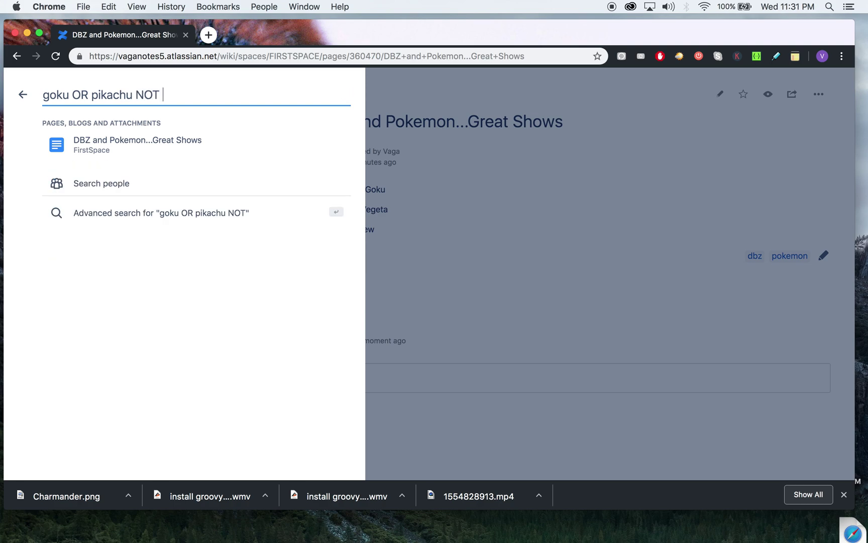
pyautogui.write(' raichu')
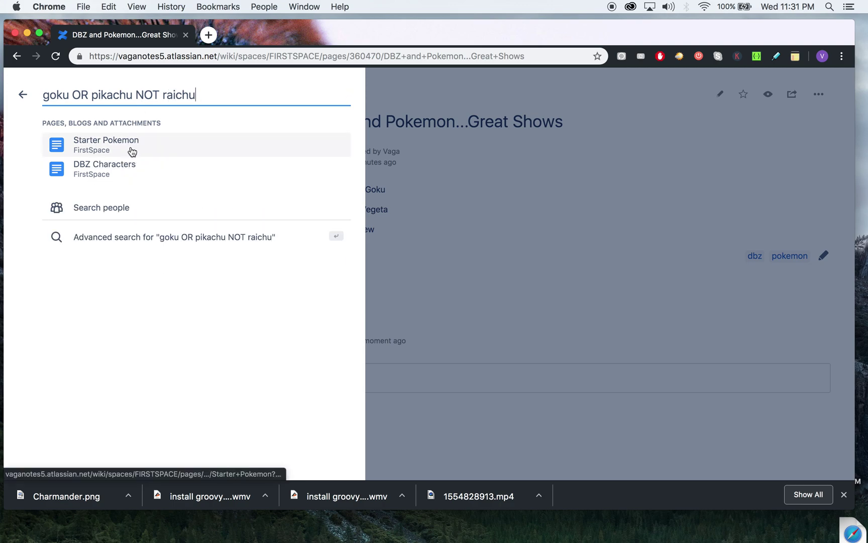
# - Wrap 'goku OR pikachu' in parentheses before NOT raichu
pyautogui.moveTo(216, 93); pyautogui.dragTo(46, 95)
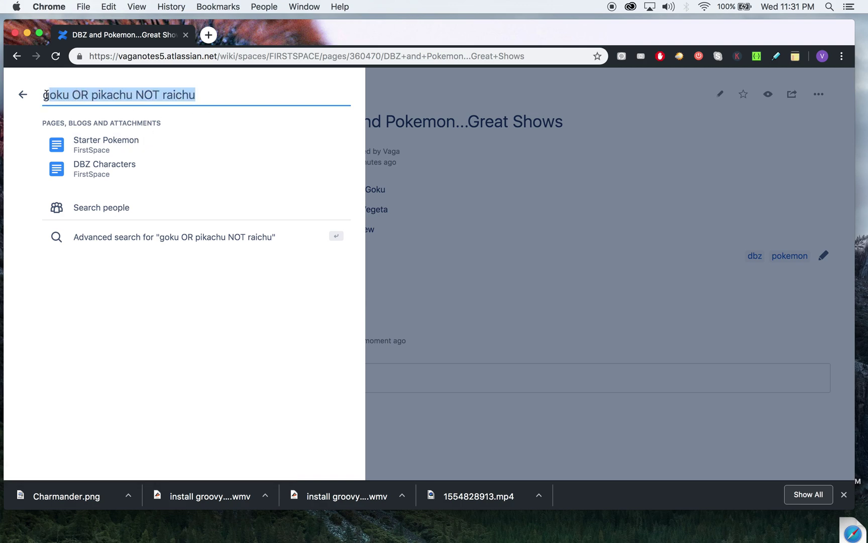
pyautogui.click(196, 104)
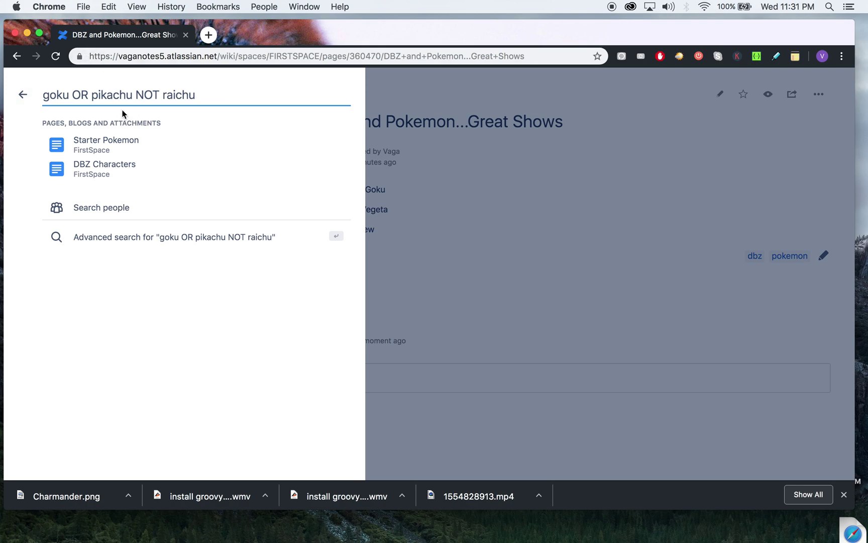
pyautogui.click(133, 98)
pyautogui.write(')')
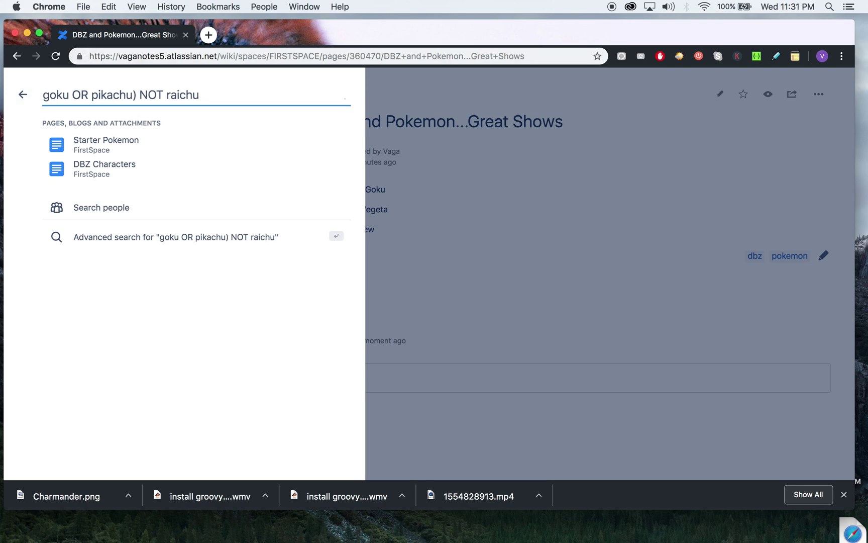
pyautogui.click(91, 94)
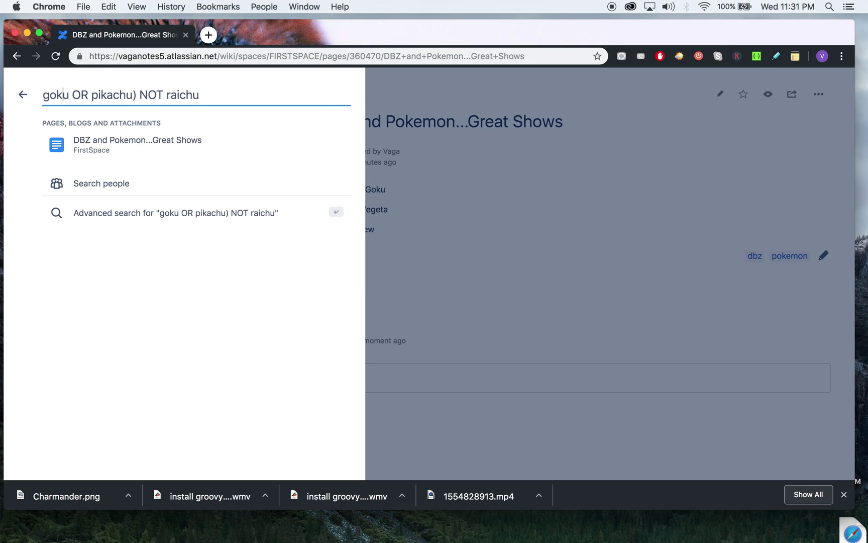
pyautogui.write('(')
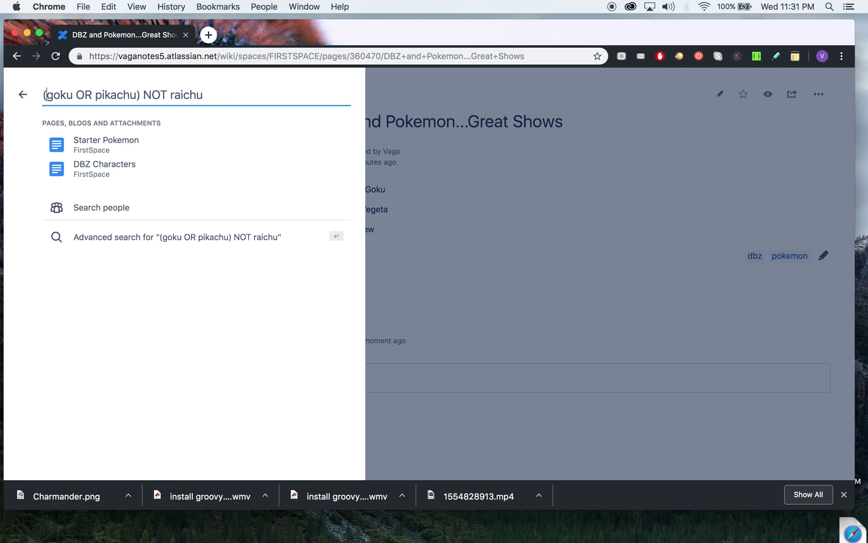
# - Select the entire query and delete it
pyautogui.click(203, 94)
pyautogui.tripleClick(211, 94)
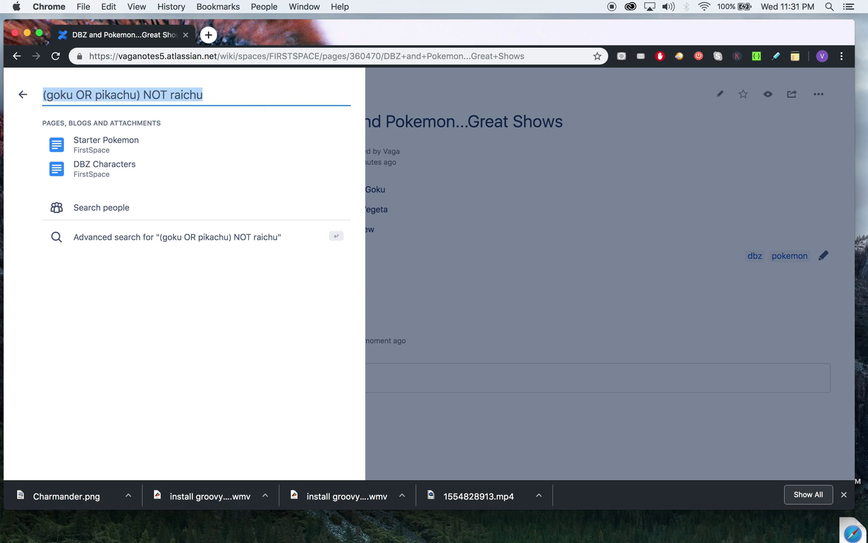
pyautogui.press('BackSpace')
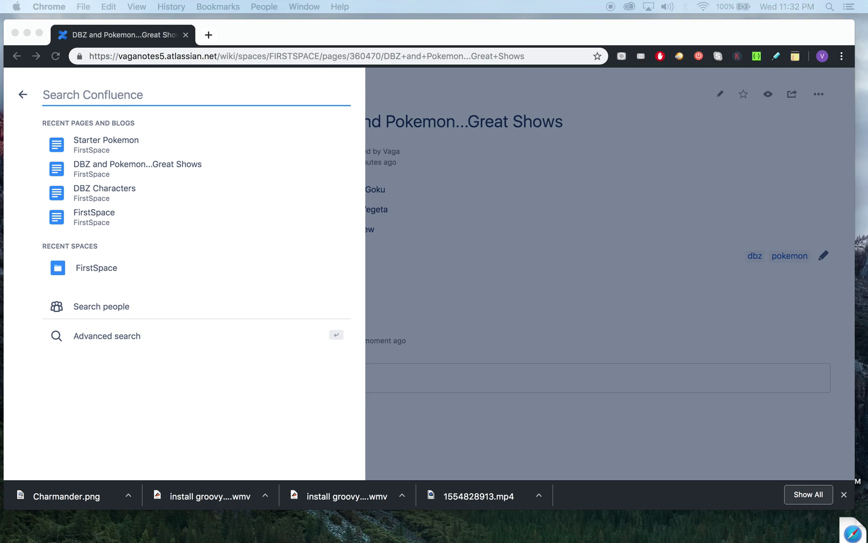
# - Search for 'gok?', removing and re-adding the ? wildcard to compare results
pyautogui.click(237, 107)
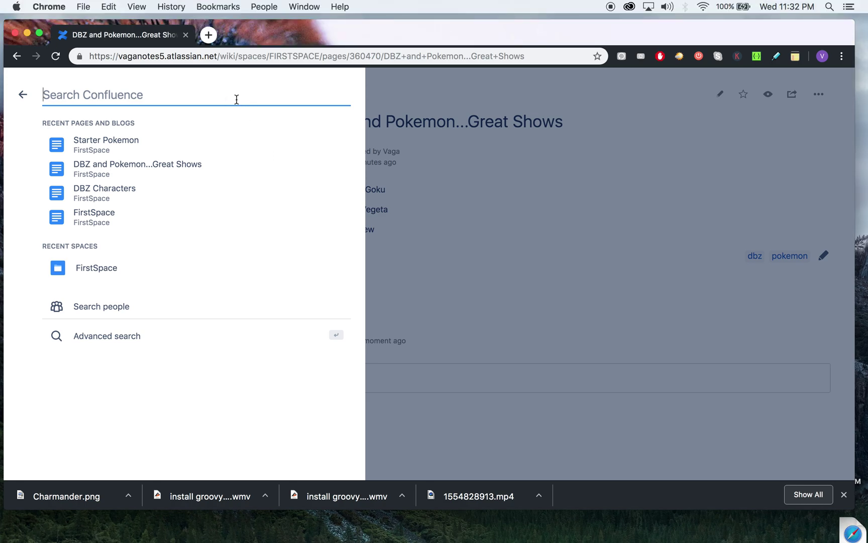
pyautogui.write('gok')
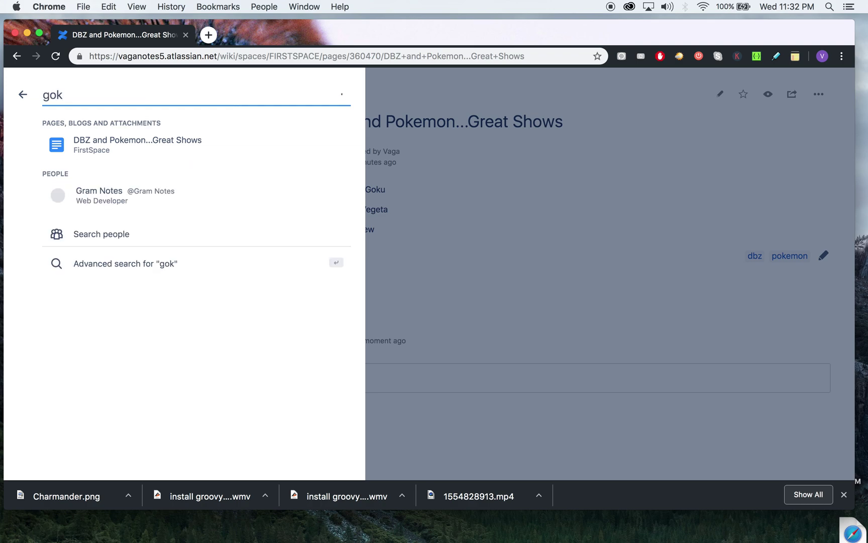
pyautogui.write('?')
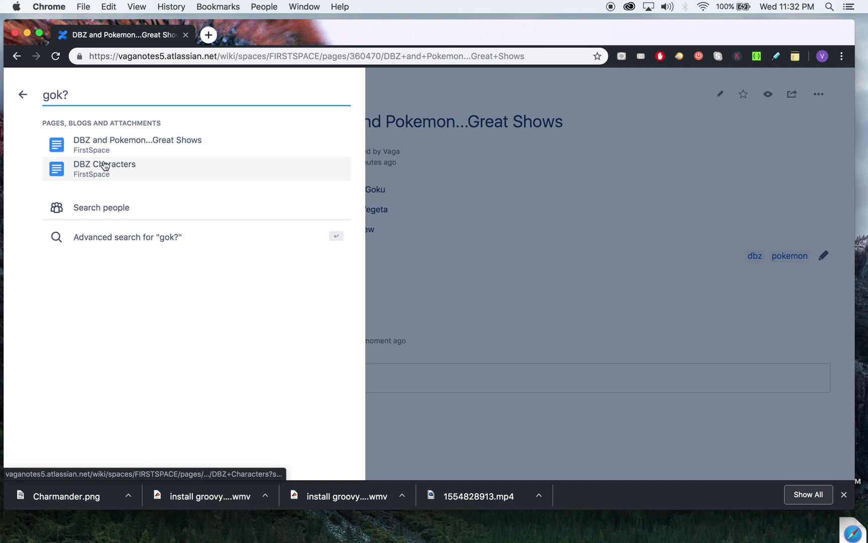
pyautogui.press('BackSpace')
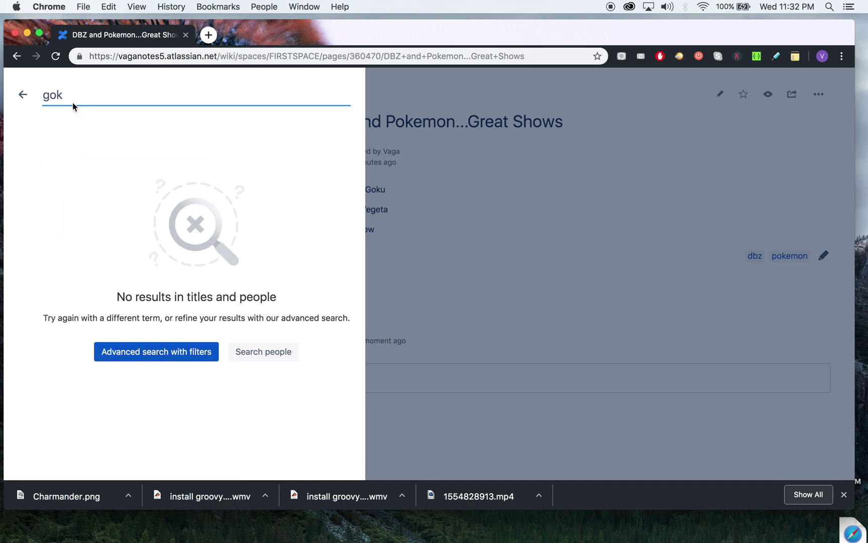
pyautogui.write('?')
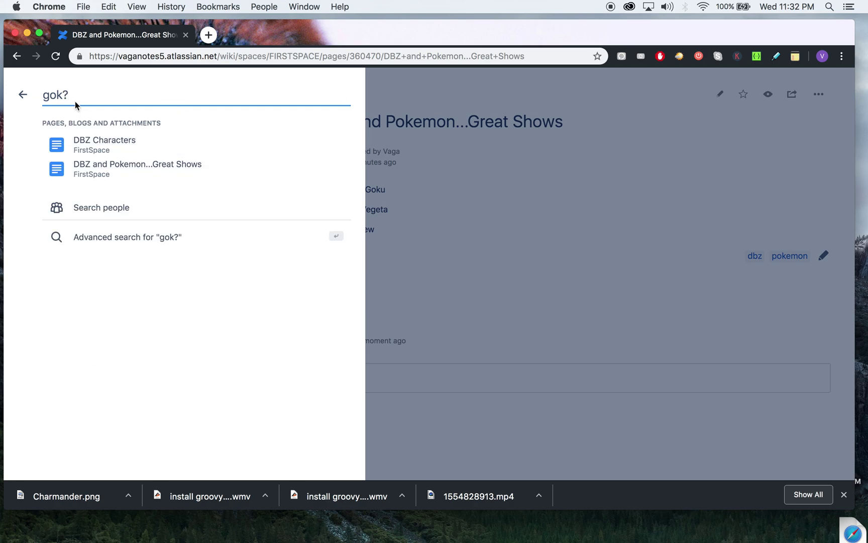
pyautogui.moveTo(65, 94); pyautogui.dragTo(78, 96)
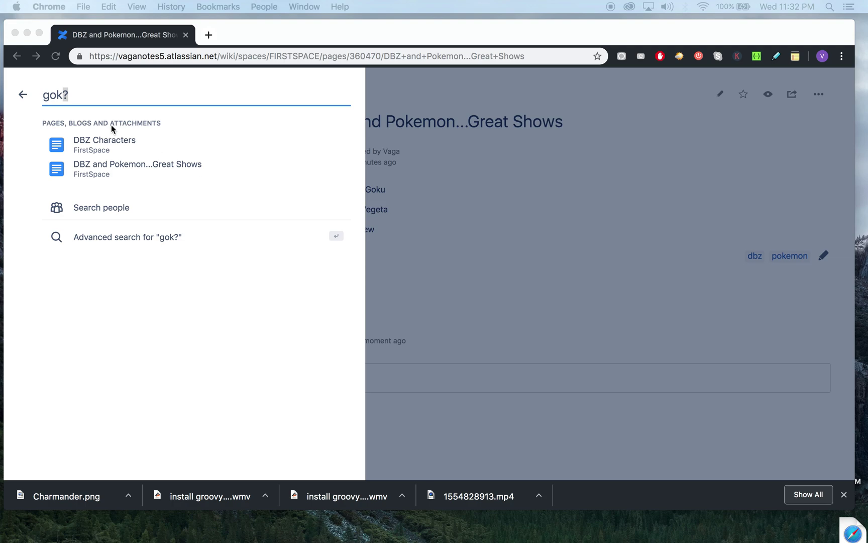
pyautogui.click(100, 102)
# - Search 'pika*', toggling the * wildcard, and open the Starter Pokemon result
pyautogui.press('BackSpace')
pyautogui.press('BackSpace')
pyautogui.press('BackSpace')
pyautogui.press('BackSpace')
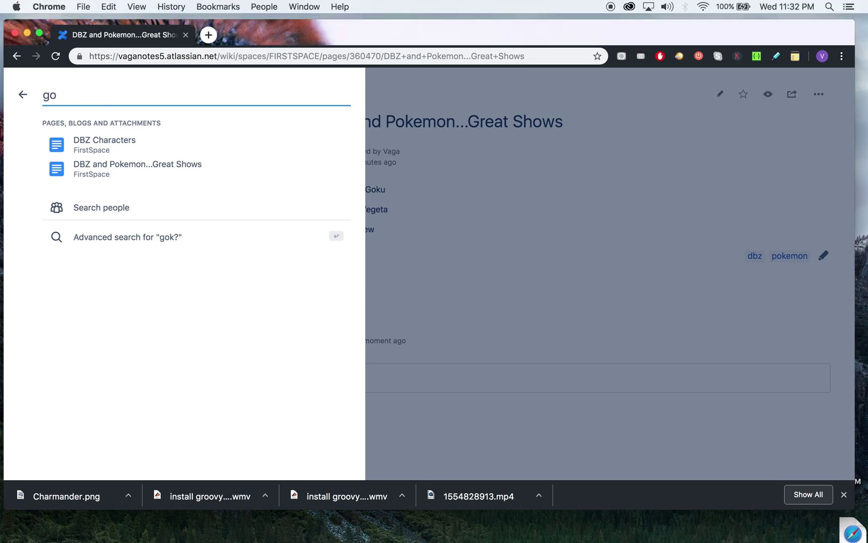
pyautogui.write('pika')
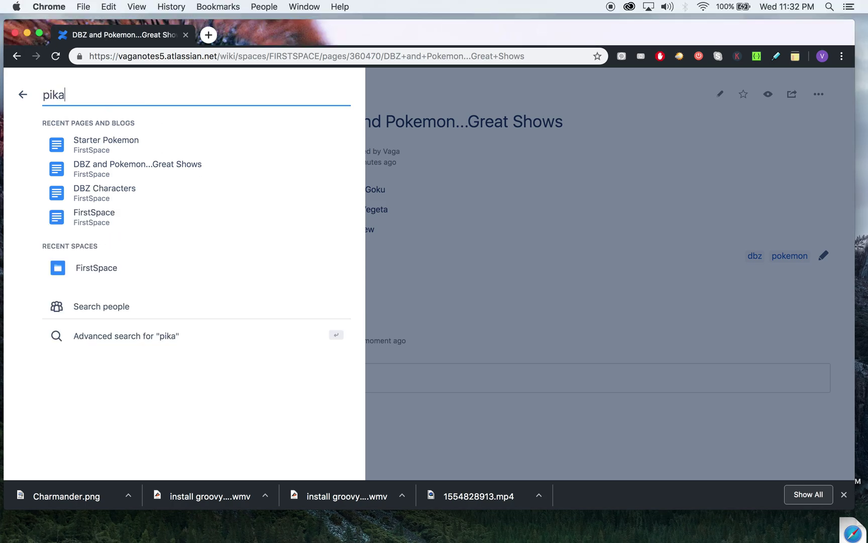
pyautogui.write('*')
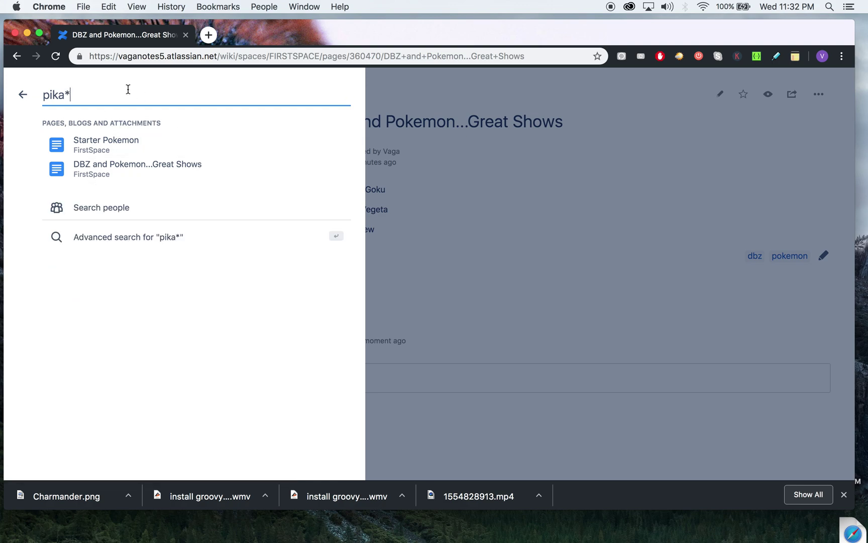
pyautogui.press('BackSpace')
pyautogui.write('*')
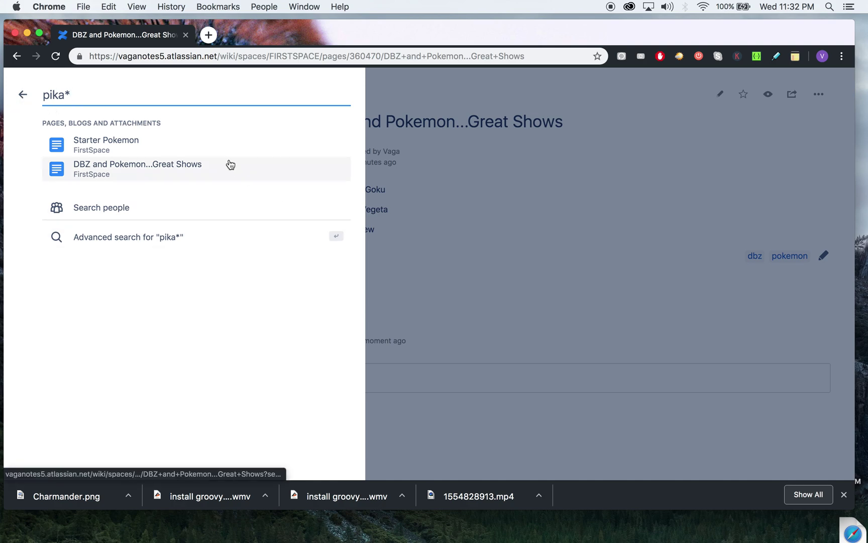
pyautogui.click(150, 142)
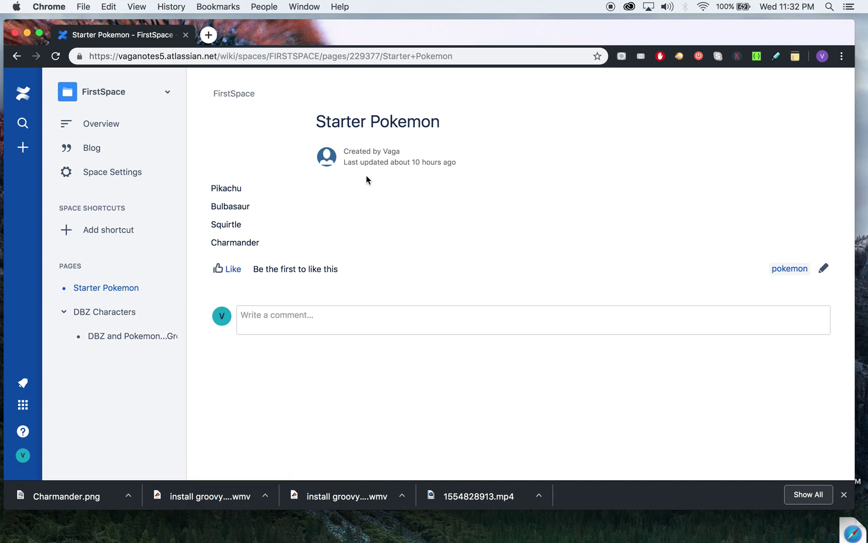
pyautogui.moveTo(246, 187); pyautogui.dragTo(214, 185)
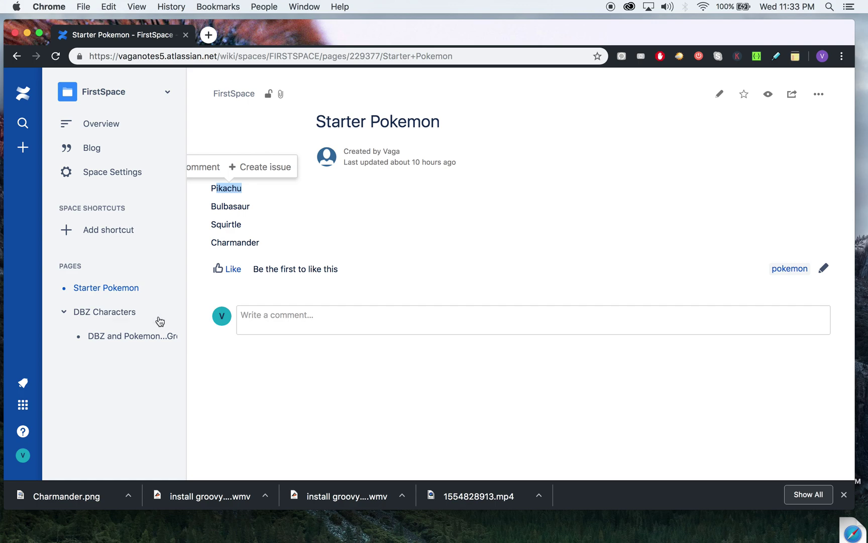
pyautogui.click(23, 123)
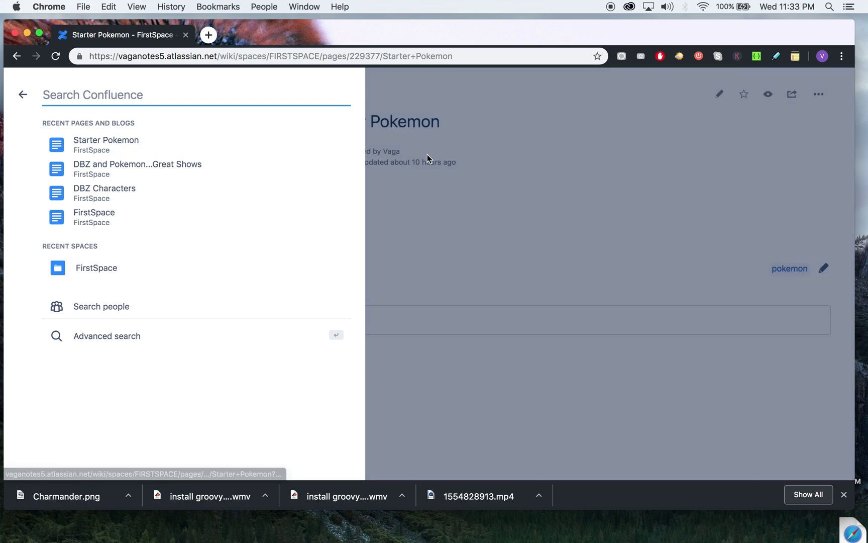
pyautogui.click(427, 153)
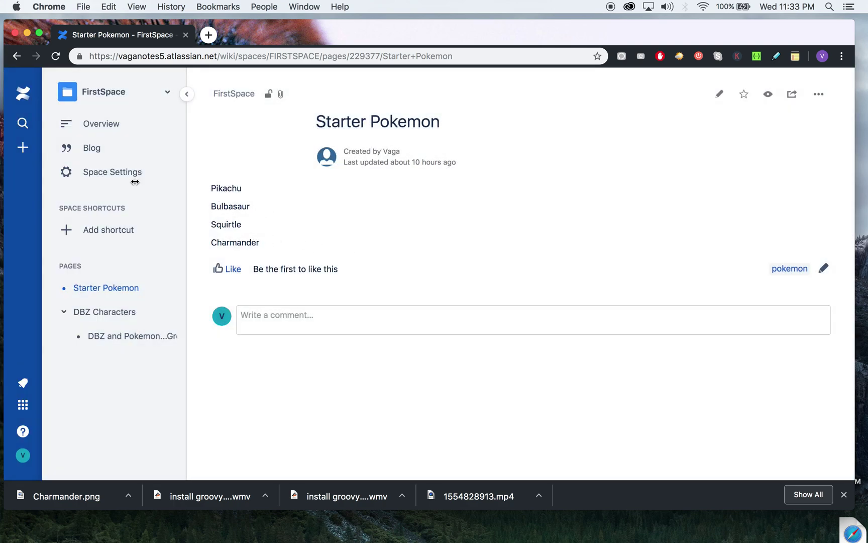
pyautogui.click(20, 123)
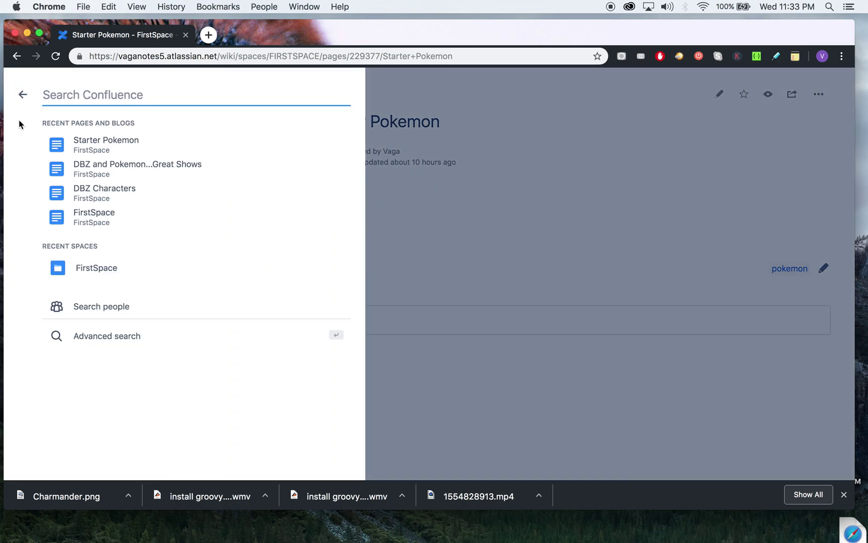
pyautogui.write('bul*')
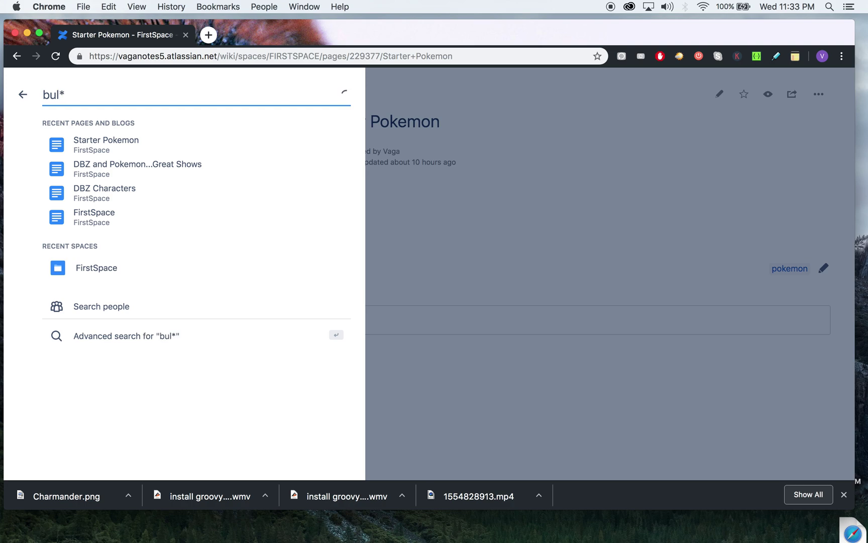
pyautogui.write('sau')
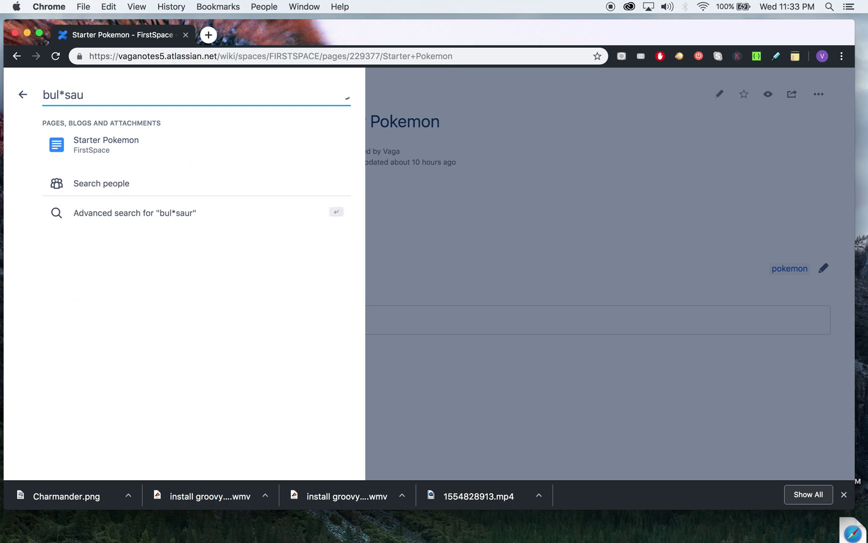
pyautogui.write('r*')
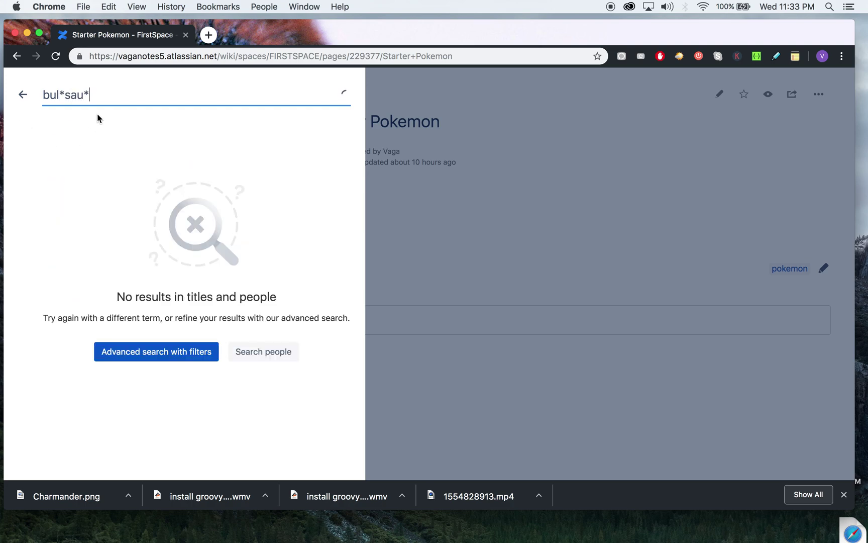
pyautogui.click(58, 94)
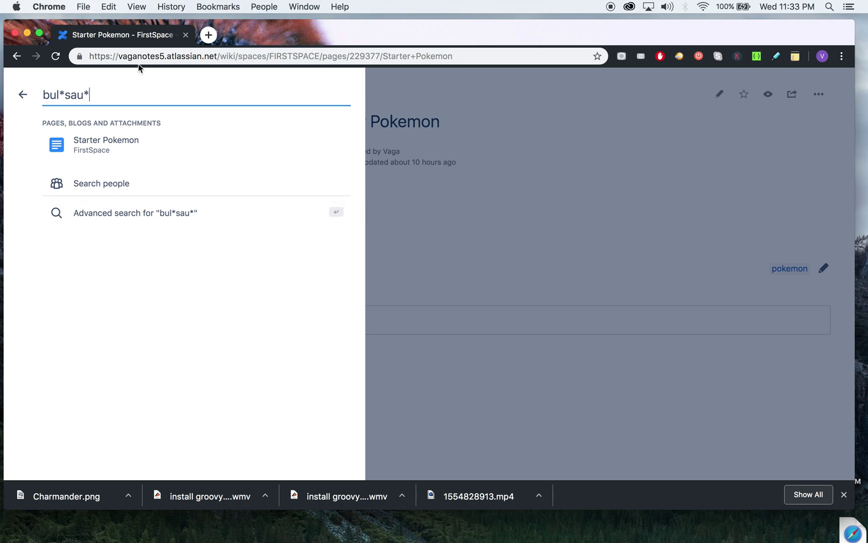
pyautogui.press('BackSpace')
pyautogui.write('?')
pyautogui.click(607, 230)
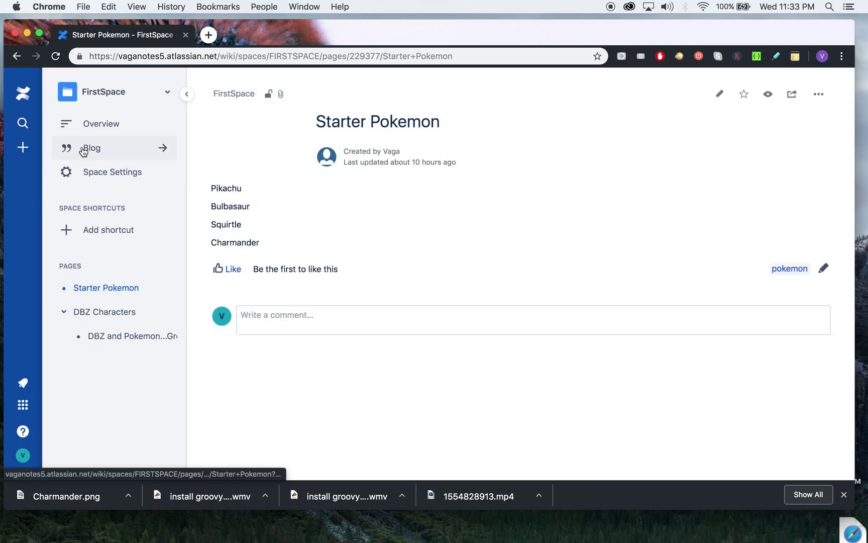
pyautogui.click(22, 123)
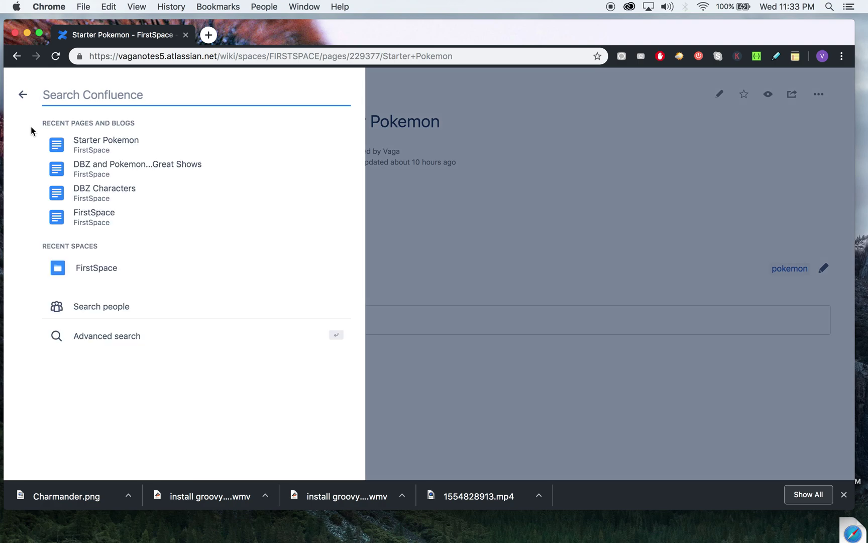
# - Fuzzy-search 'bulbasaut~' and open the Starter Pokemon result listing Bulbasaur
pyautogui.write('bulba')
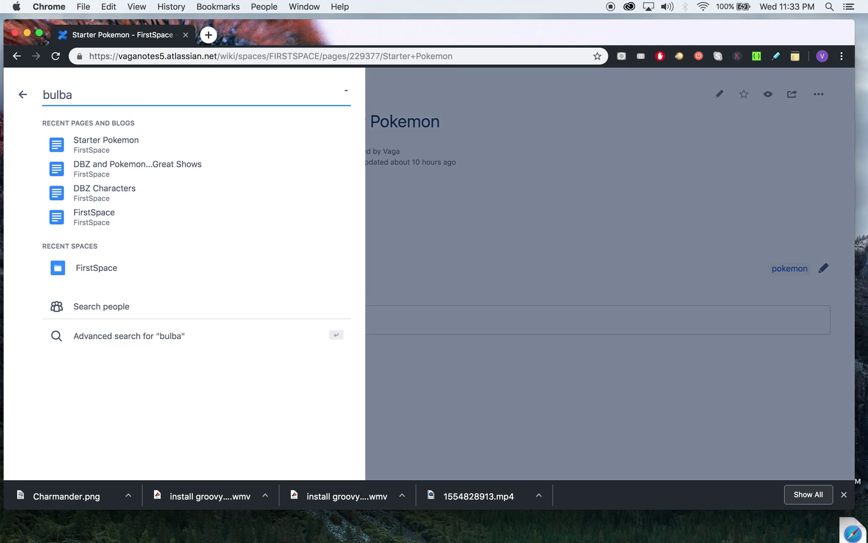
pyautogui.write('saur')
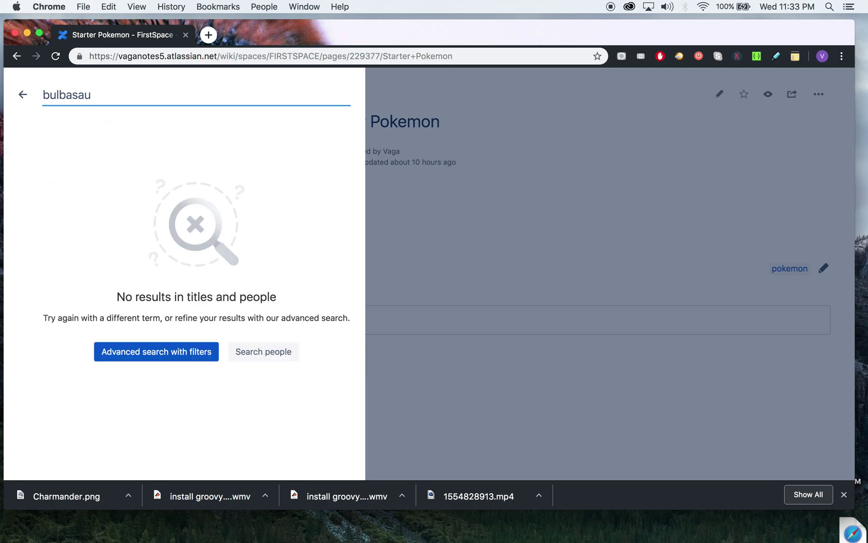
pyautogui.press('BackSpace')
pyautogui.write('ut~')
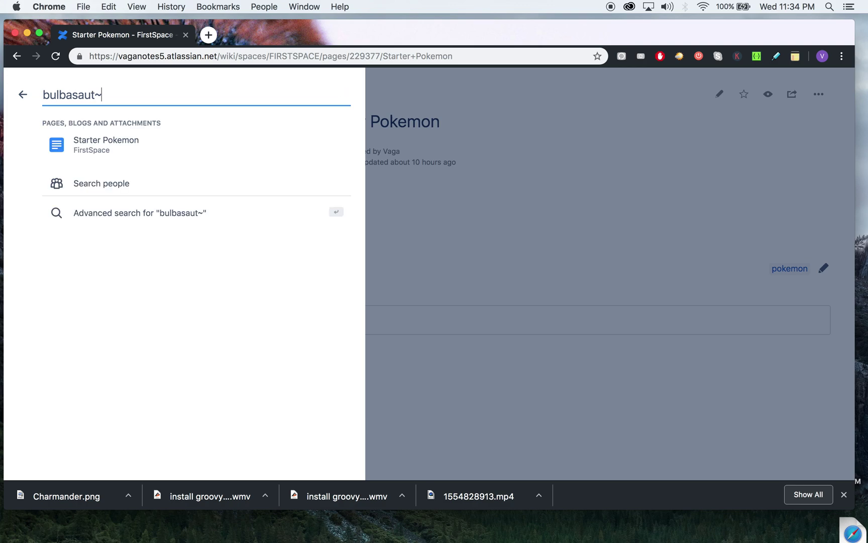
pyautogui.click(131, 143)
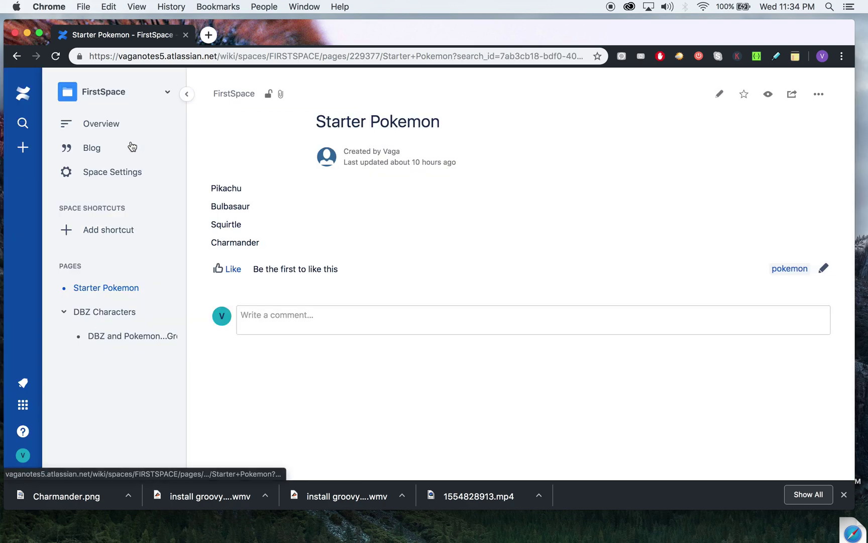
pyautogui.doubleClick(233, 206)
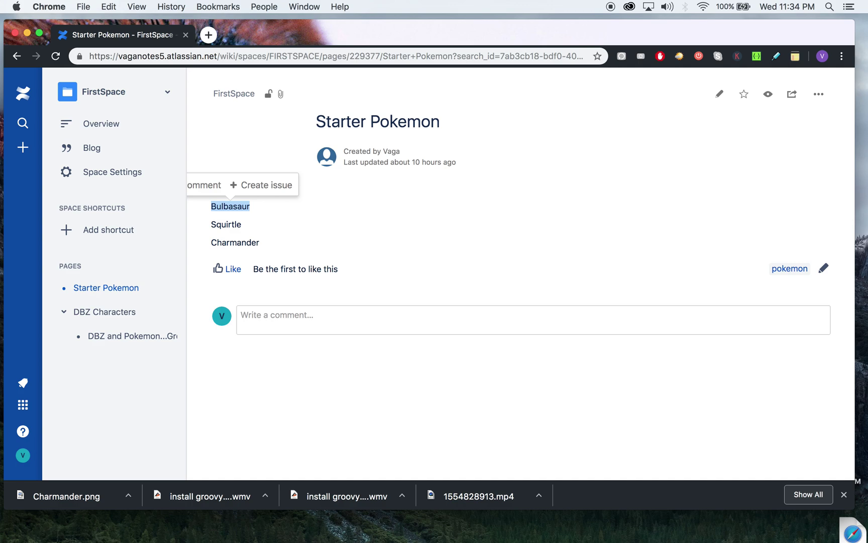
# - Run a full search for 'bulbasaut~ OR squirtle', returning only Starter Pokemon
pyautogui.click(20, 130)
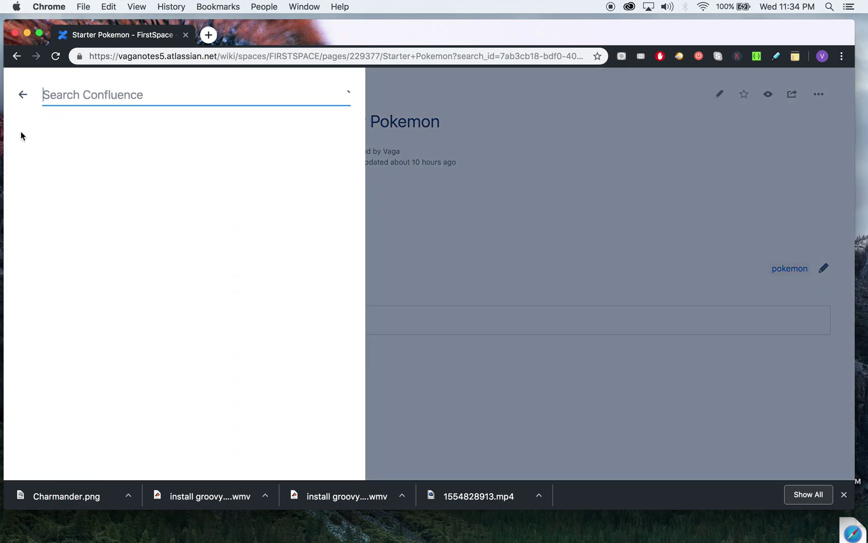
pyautogui.write('bu')
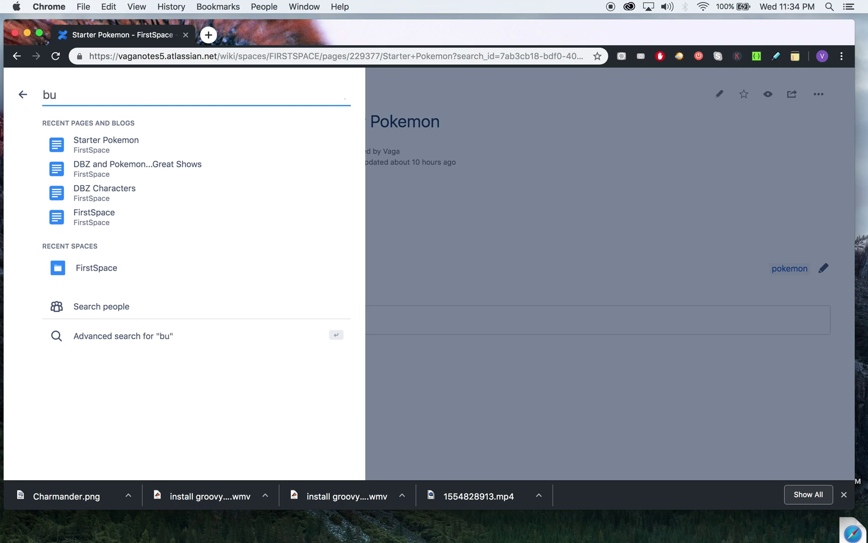
pyautogui.click(580, 163)
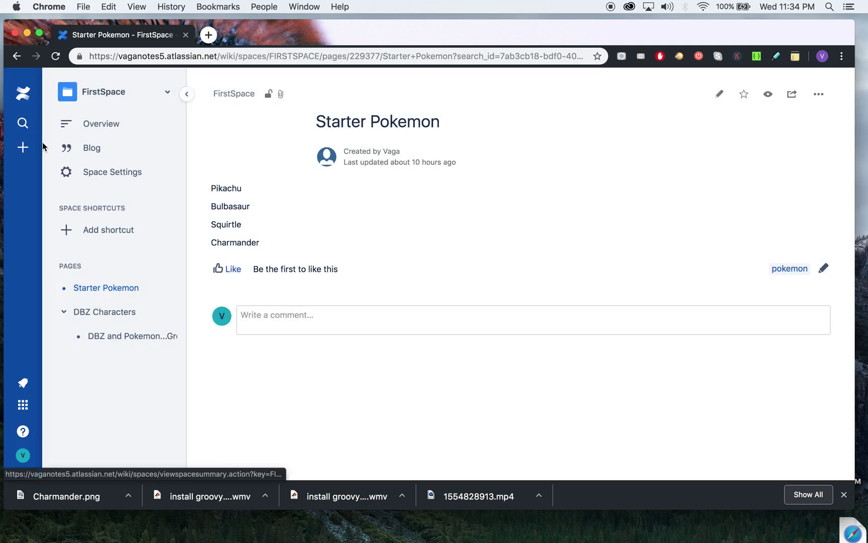
pyautogui.click(27, 120)
pyautogui.write('bulb')
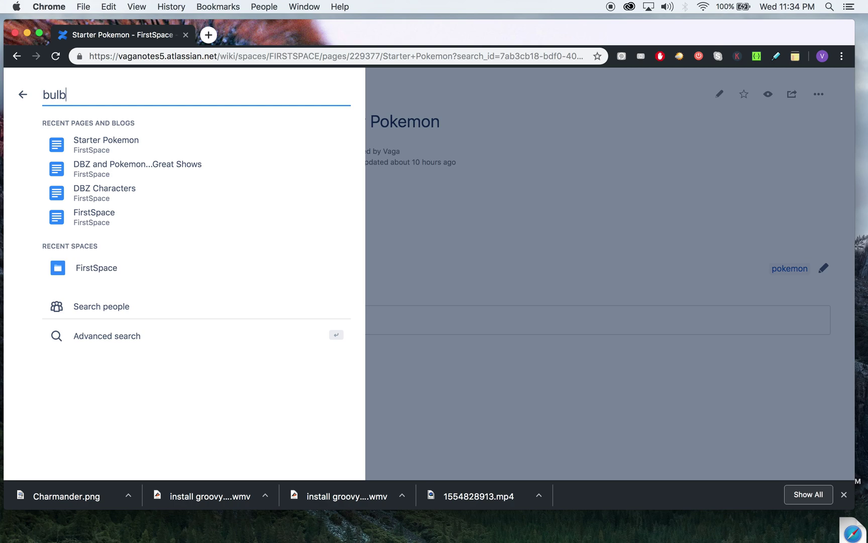
pyautogui.write('asaur')
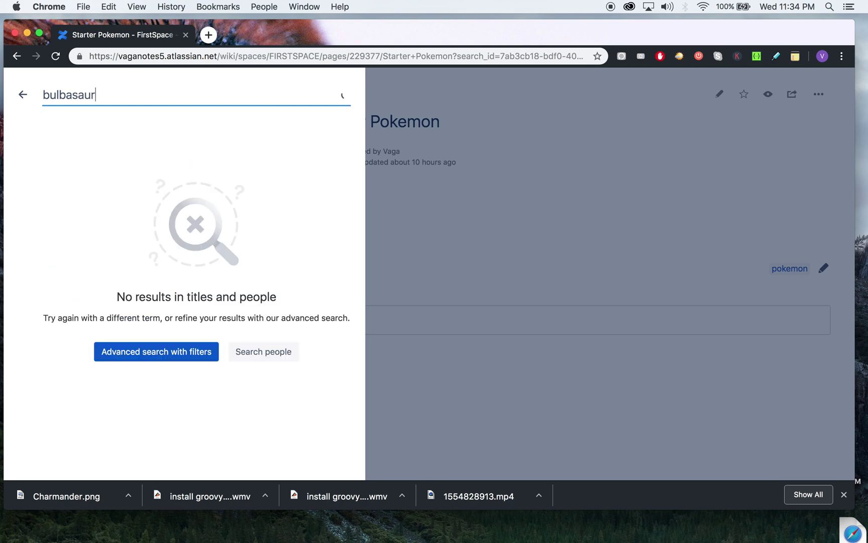
pyautogui.press('BackSpace')
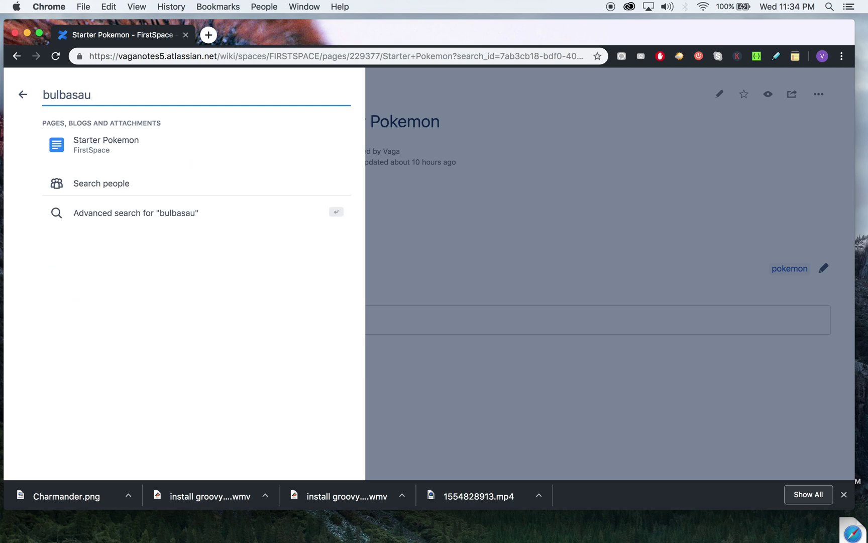
pyautogui.write('t~')
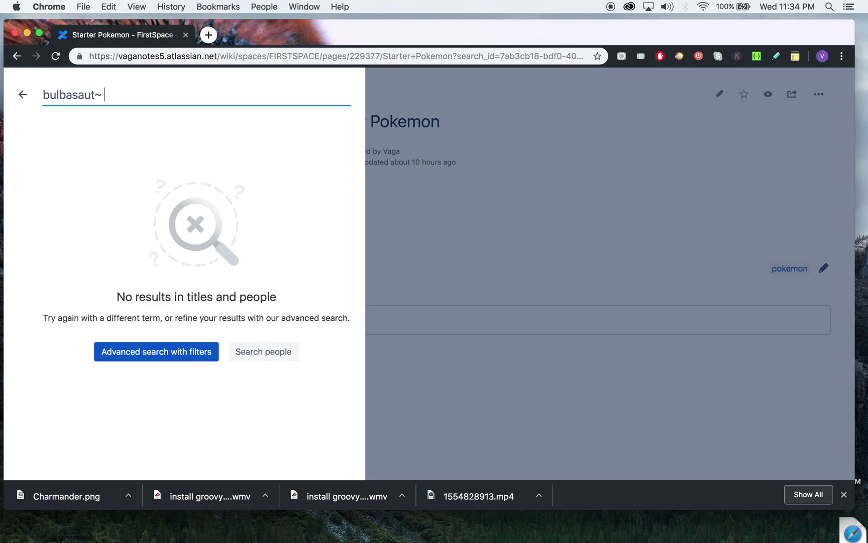
pyautogui.write(' OR squirtle')
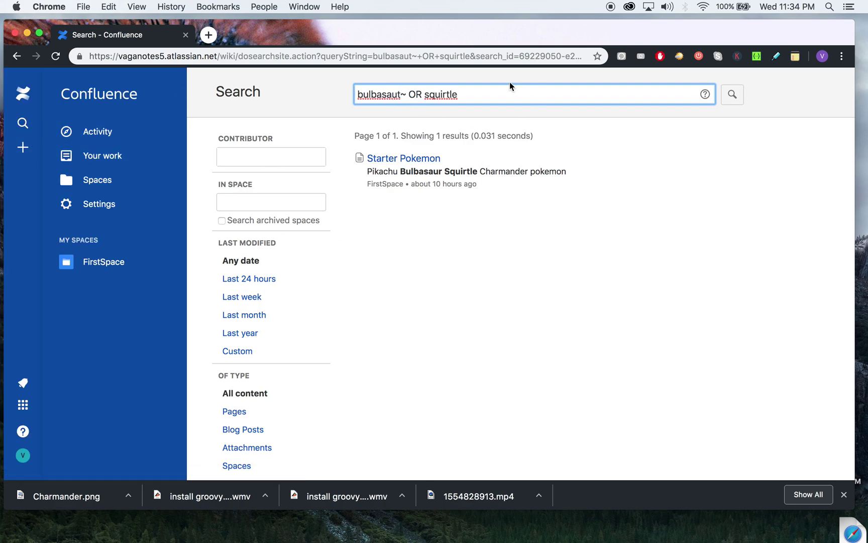
pyautogui.click(473, 111)
pyautogui.moveTo(464, 96); pyautogui.dragTo(346, 98)
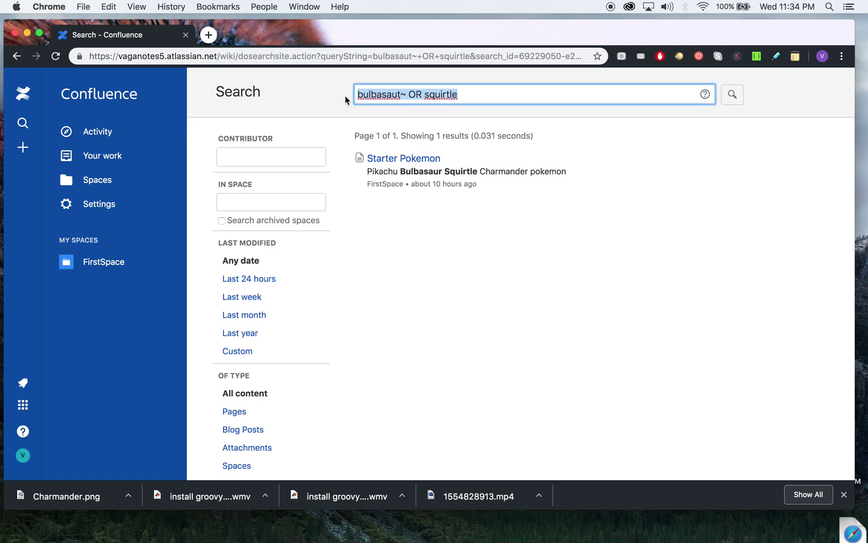
pyautogui.click(22, 122)
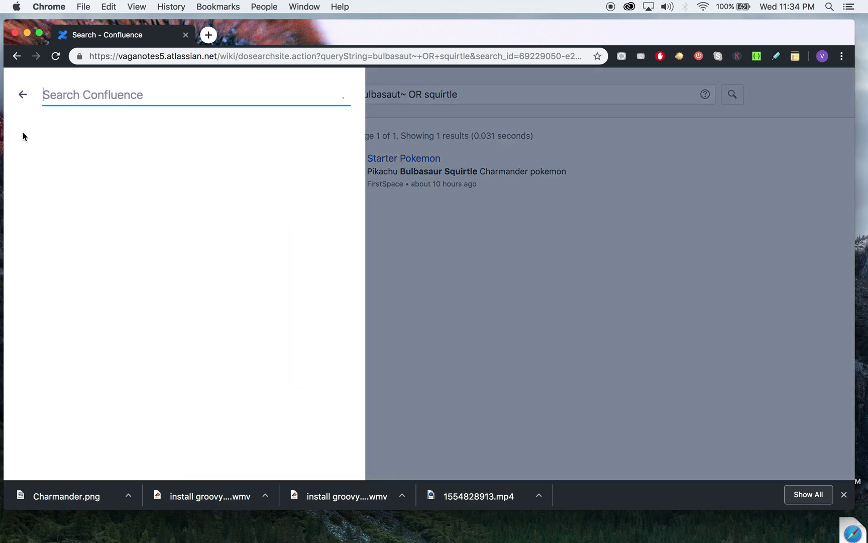